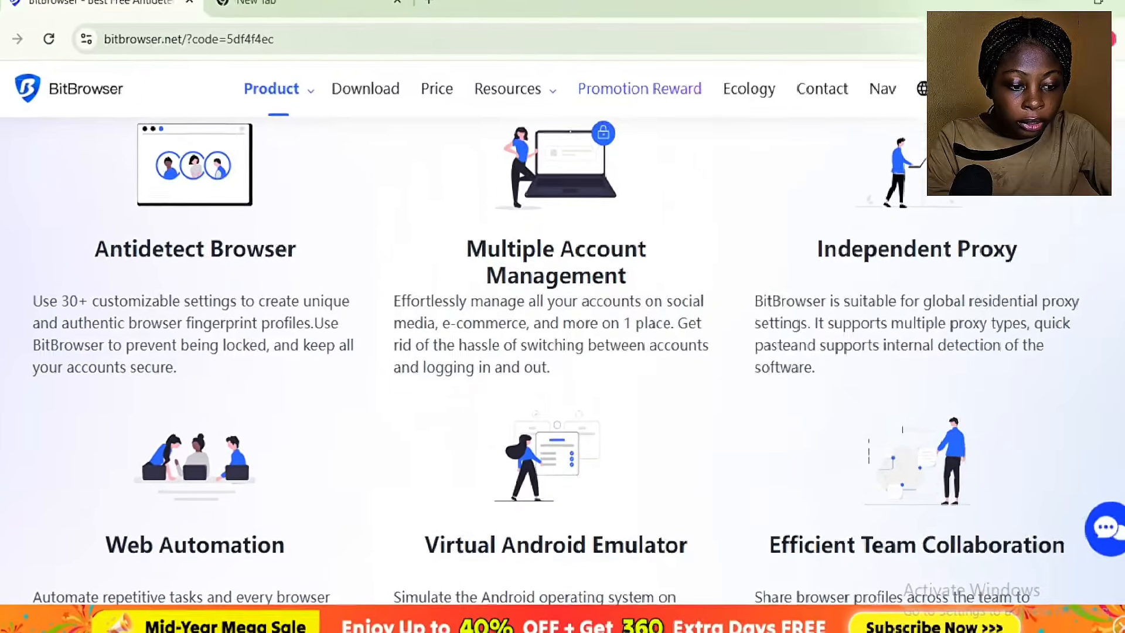
# Step: Scroll through the BitBrowser homepage sections to review the product features
pyautogui.scroll(-2, 220, 455)
pyautogui.scroll(-3, 563, 352)
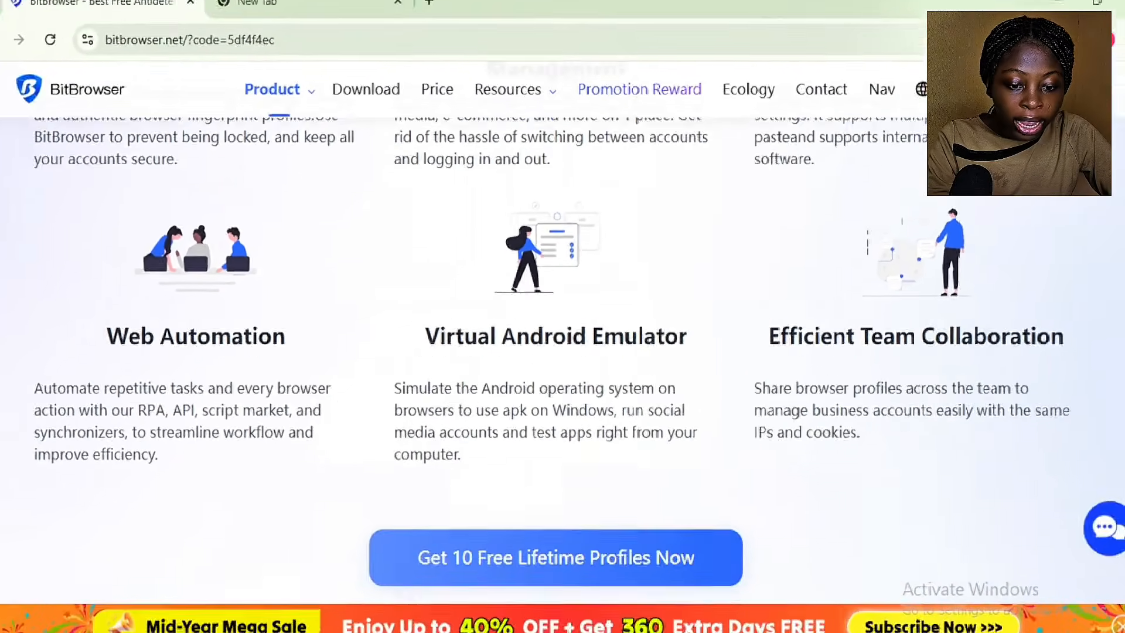
pyautogui.scroll(-2, 563, 352)
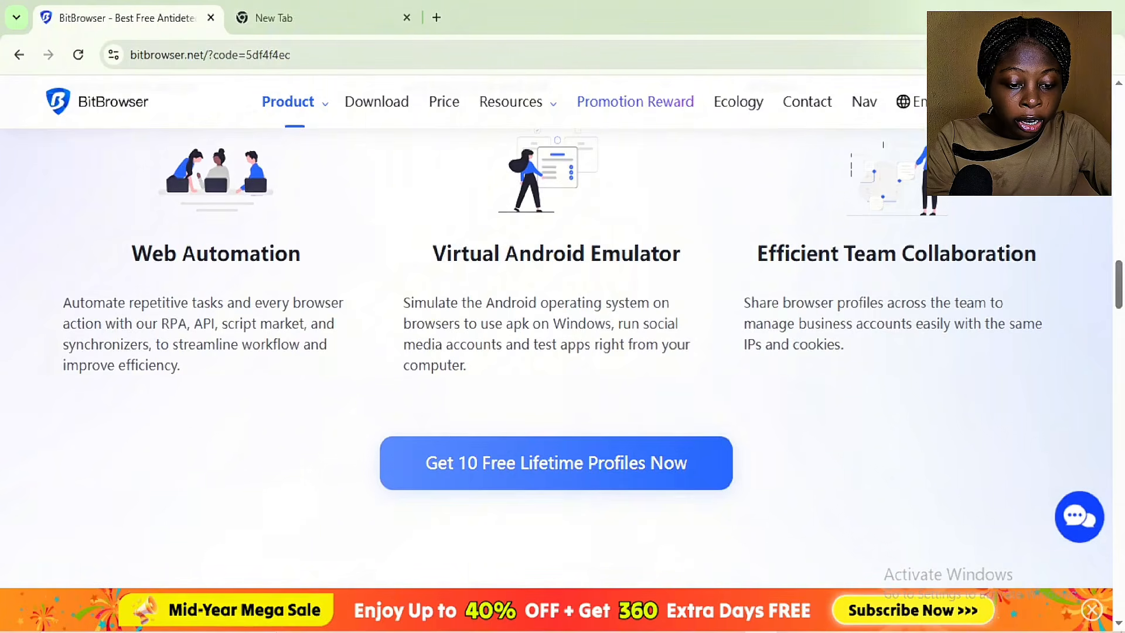
pyautogui.scroll(-1, 563, 352)
pyautogui.scroll(-3, 562, 352)
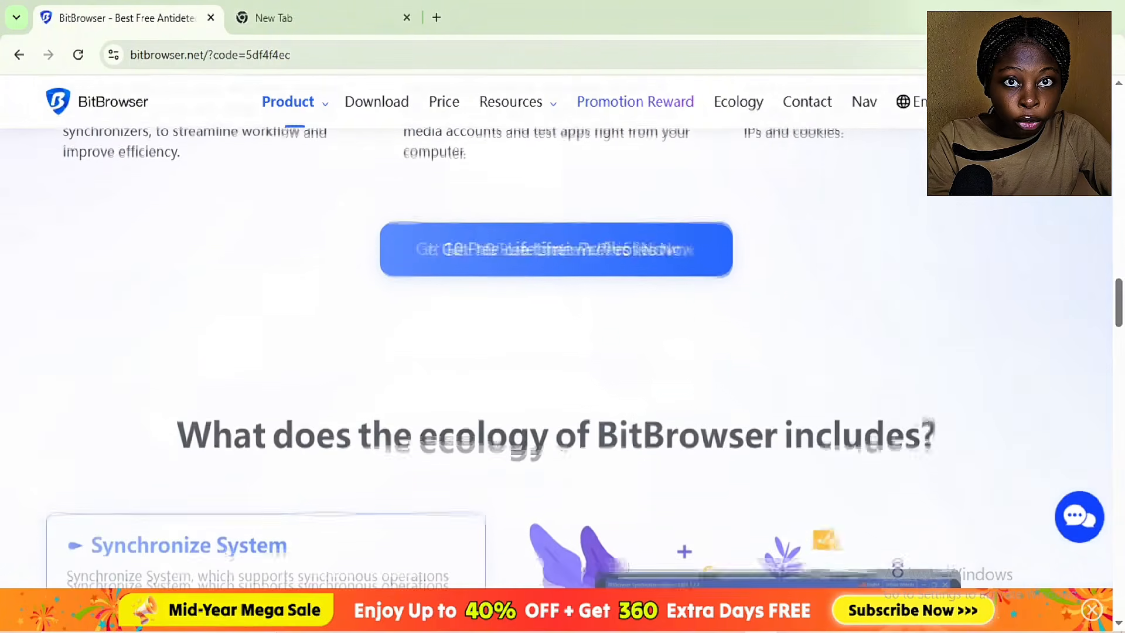
pyautogui.scroll(-1, 563, 352)
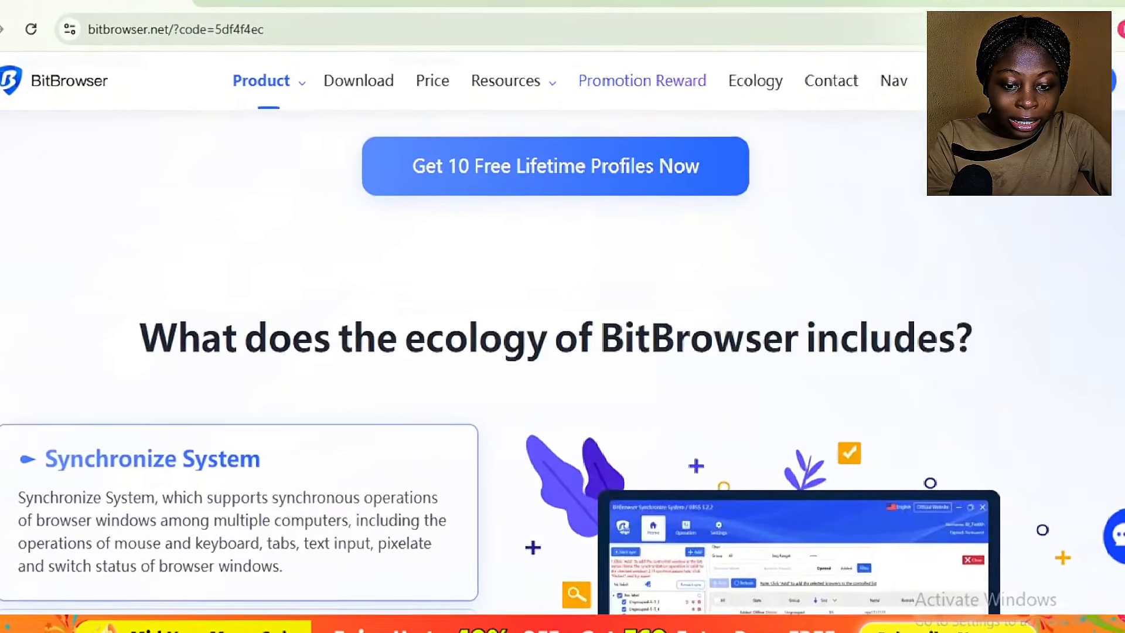
pyautogui.scroll(1, 563, 351)
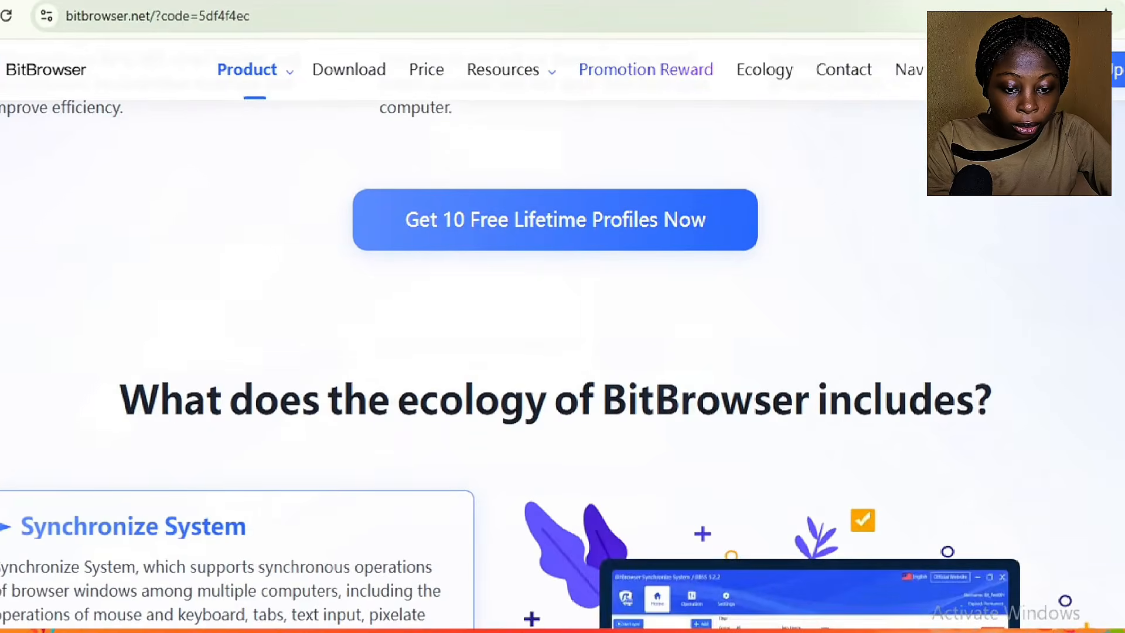
pyautogui.scroll(1, 563, 351)
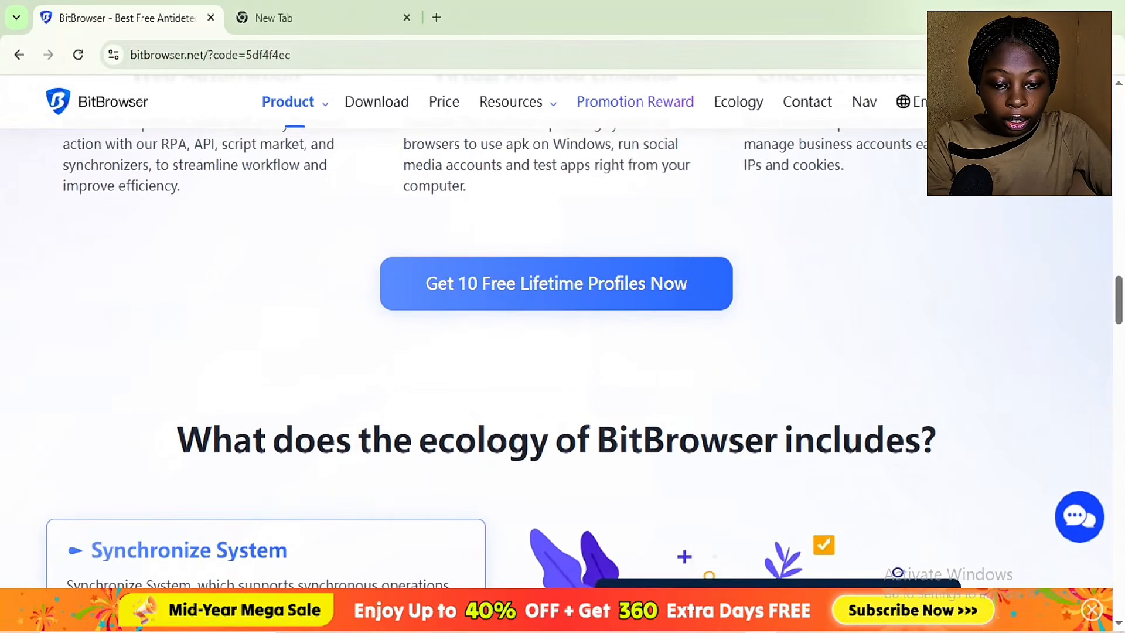
pyautogui.scroll(-5, 563, 352)
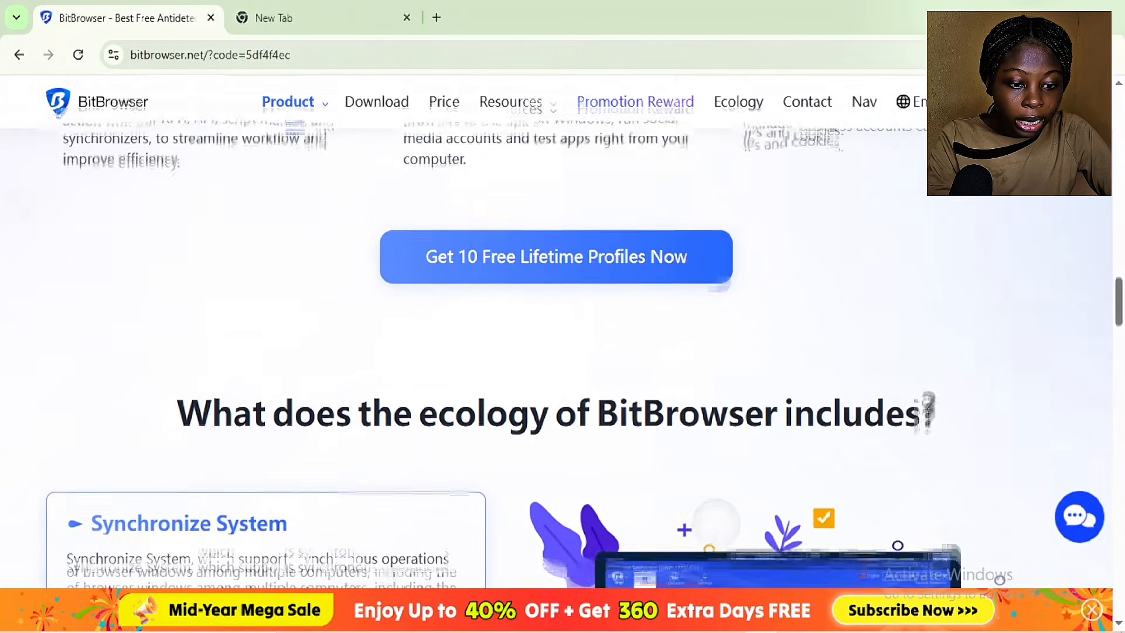
pyautogui.scroll(-4, 563, 352)
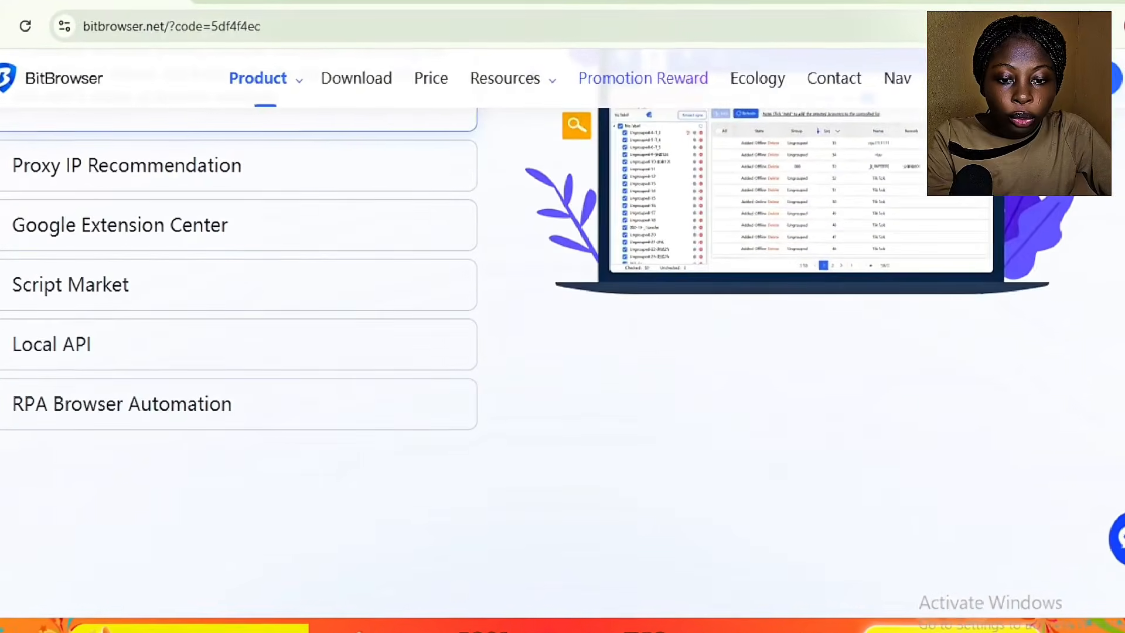
pyautogui.scroll(-3, 562, 351)
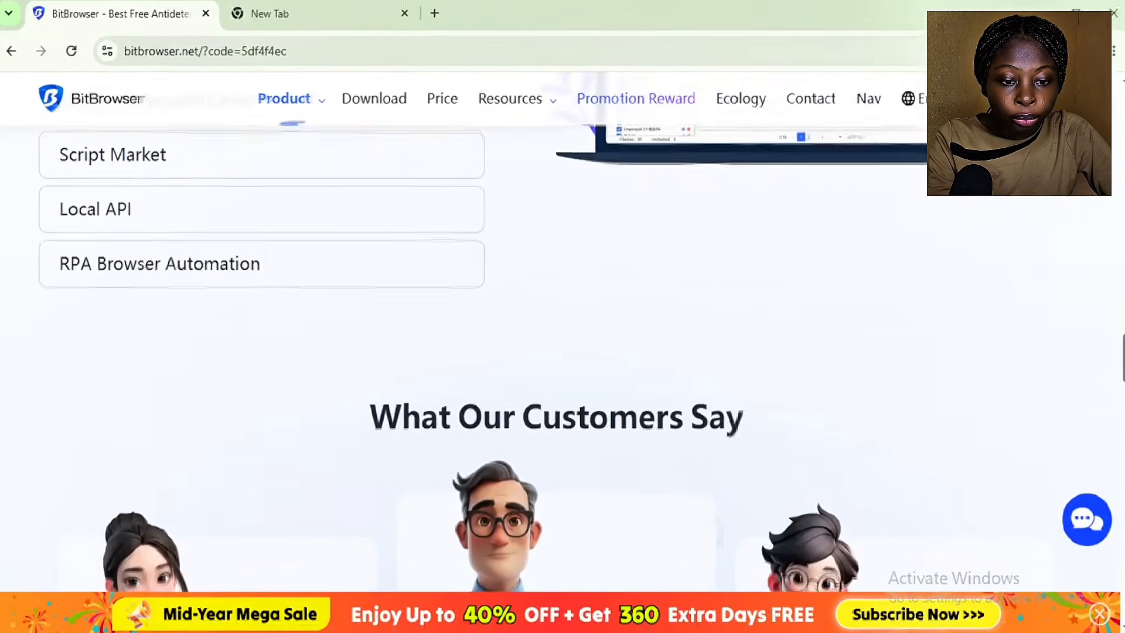
pyautogui.scroll(-4, 563, 352)
pyautogui.scroll(-3, 562, 352)
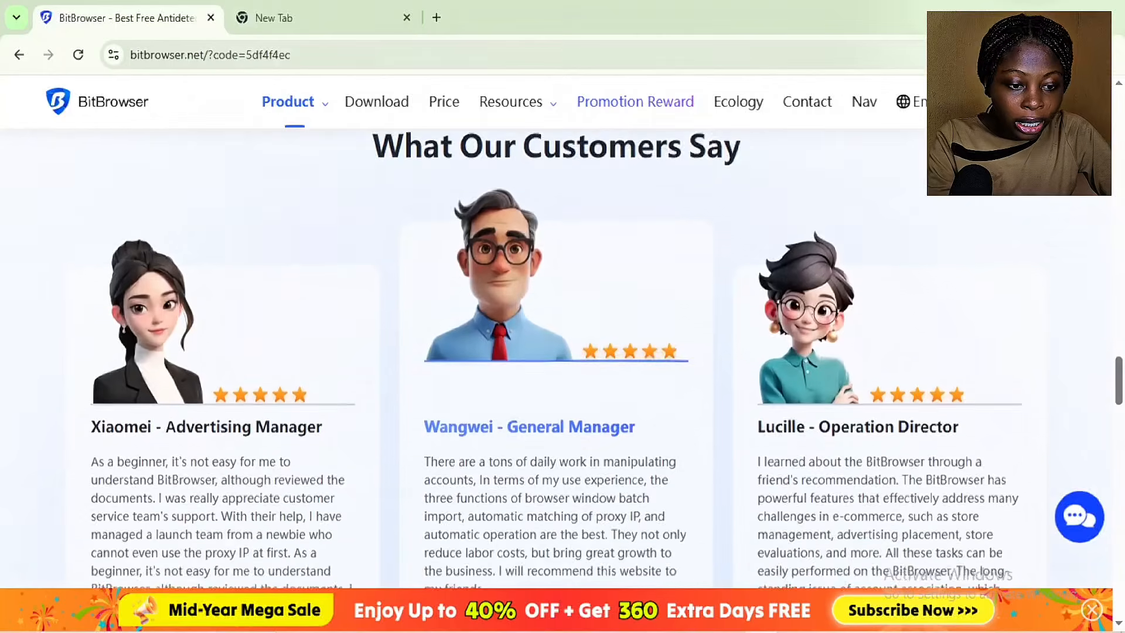
pyautogui.scroll(-6, 563, 352)
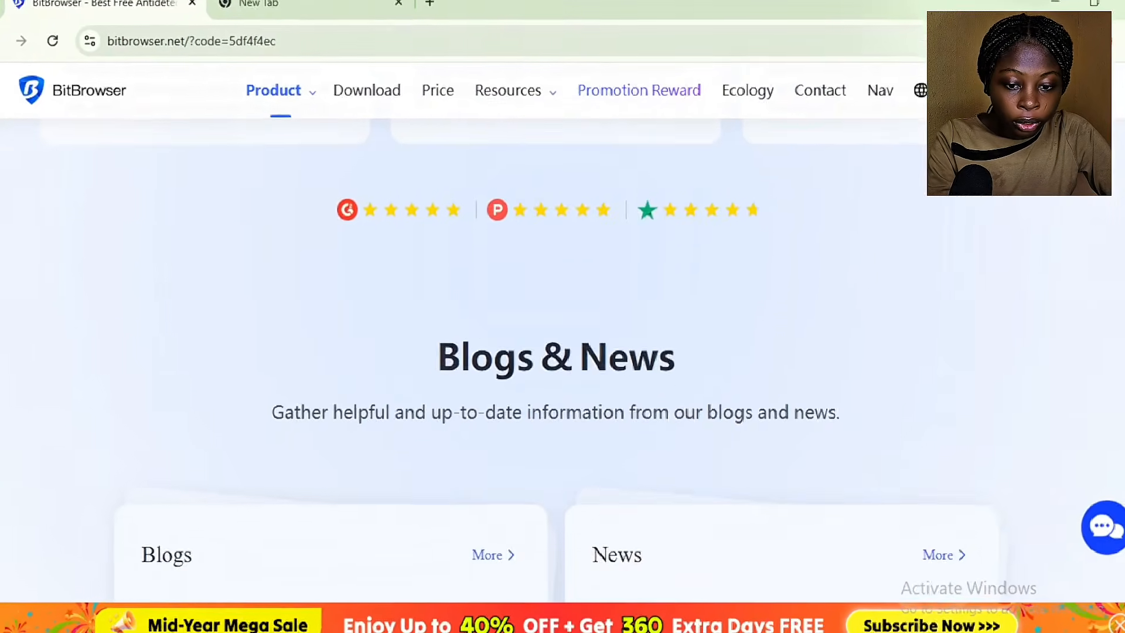
pyautogui.scroll(-2, 562, 352)
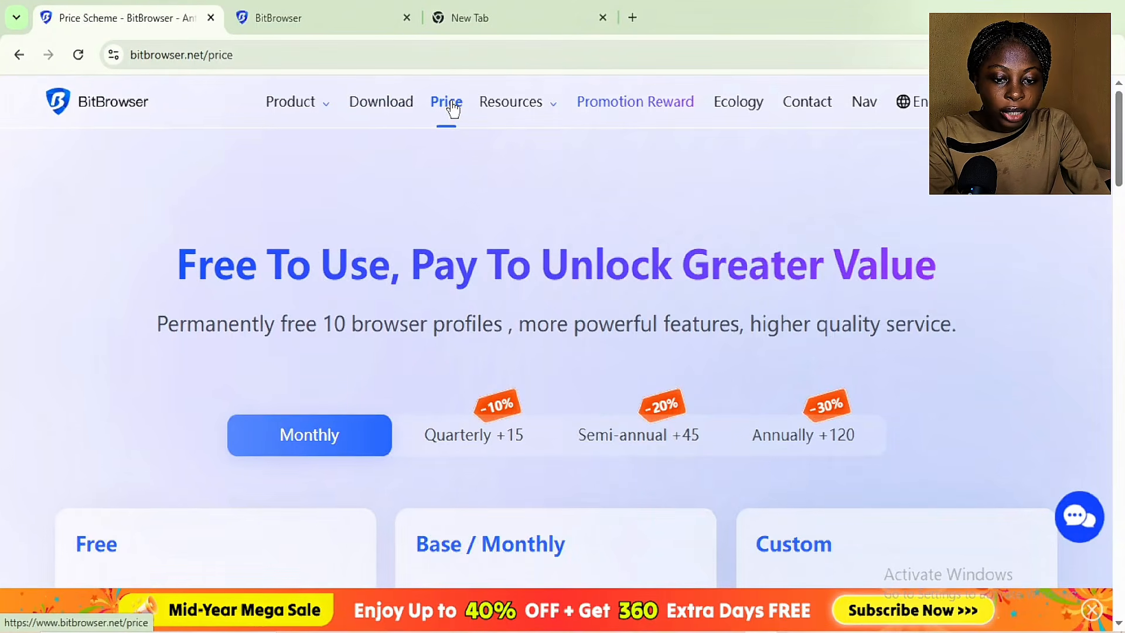
pyautogui.scroll(-5, 924, 261)
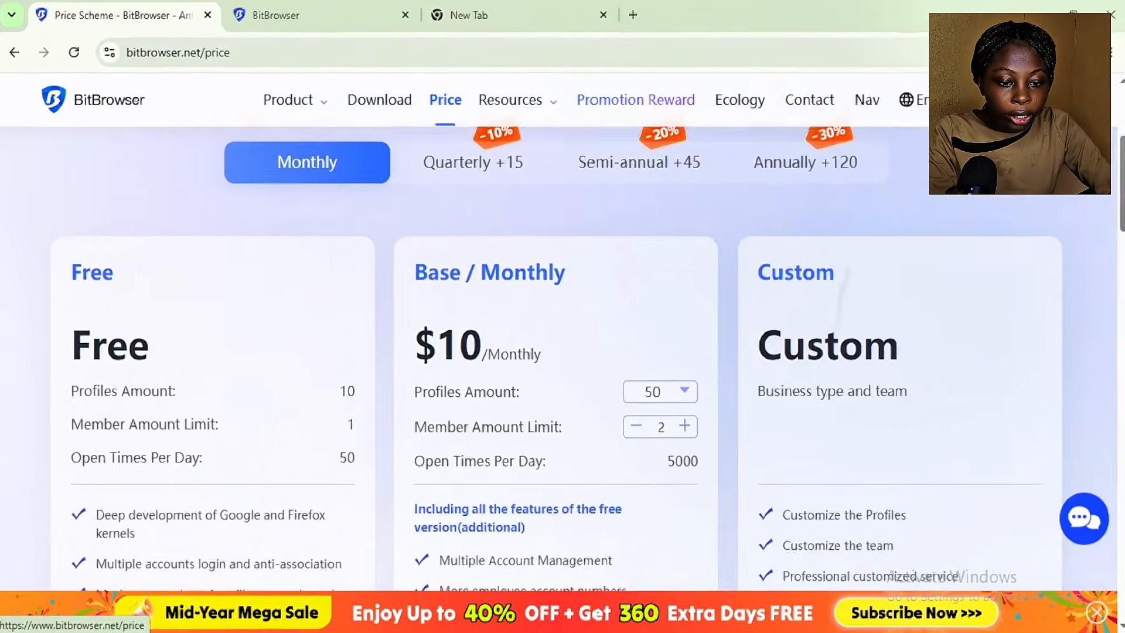
pyautogui.scroll(-1, 556, 375)
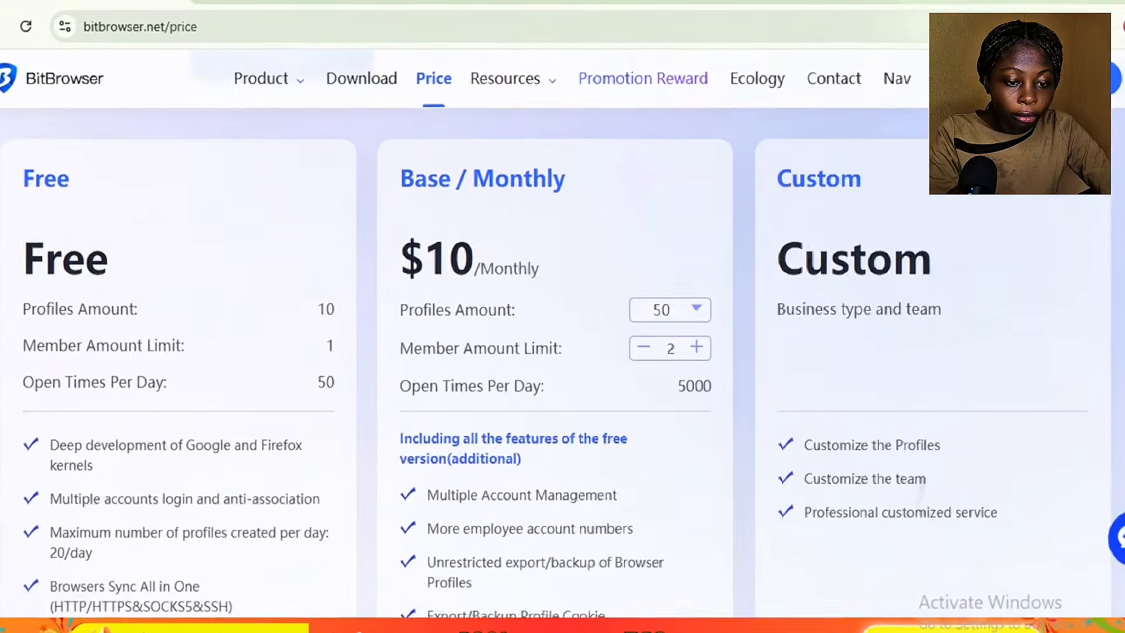
pyautogui.scroll(-1, 961, 440)
pyautogui.scroll(1, 961, 440)
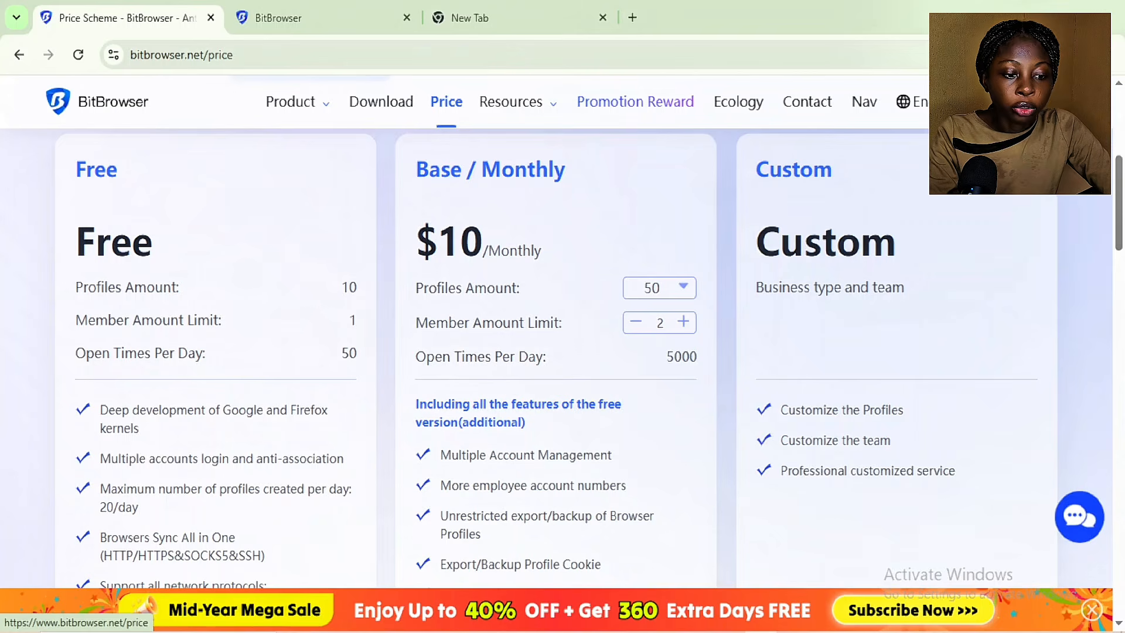
# Step: Bring up the subscription package choices in the BitBrowser client tab
pyautogui.click(278, 17)
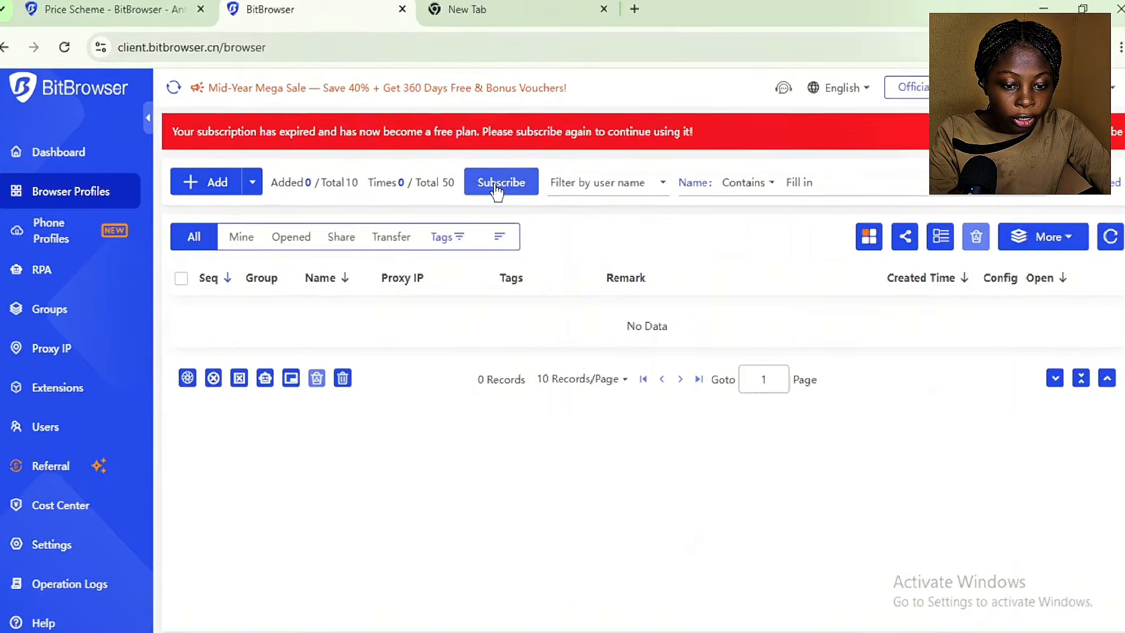
pyautogui.click(503, 187)
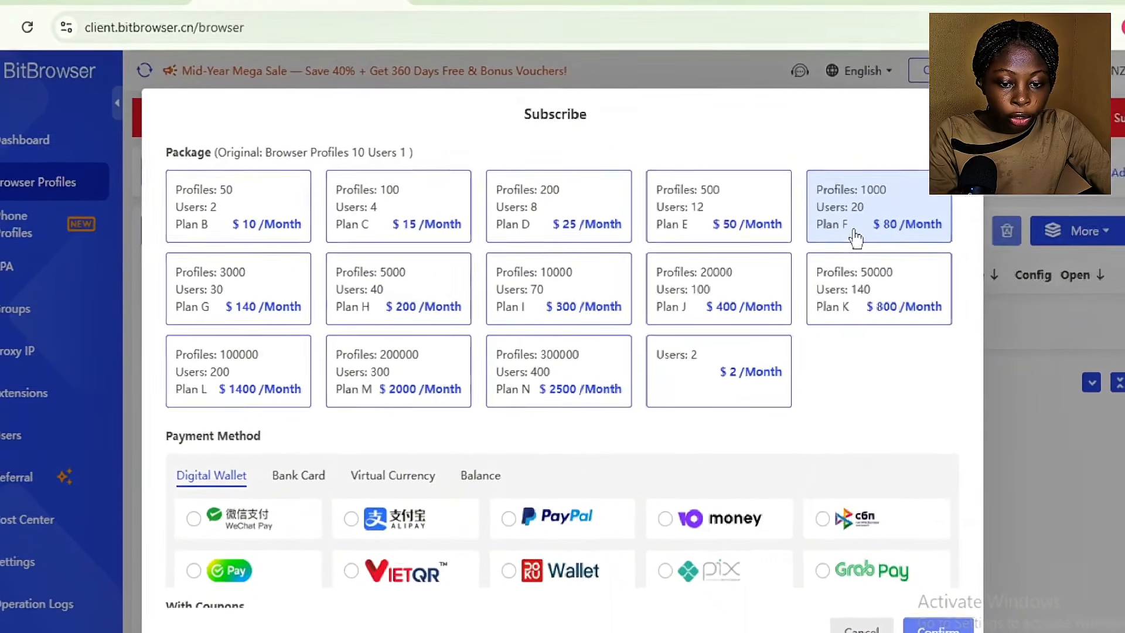
pyautogui.scroll(-2, 343, 291)
# Step: Browse the bank card, virtual currency, account balance and digital wallet payment options
pyautogui.click(289, 400)
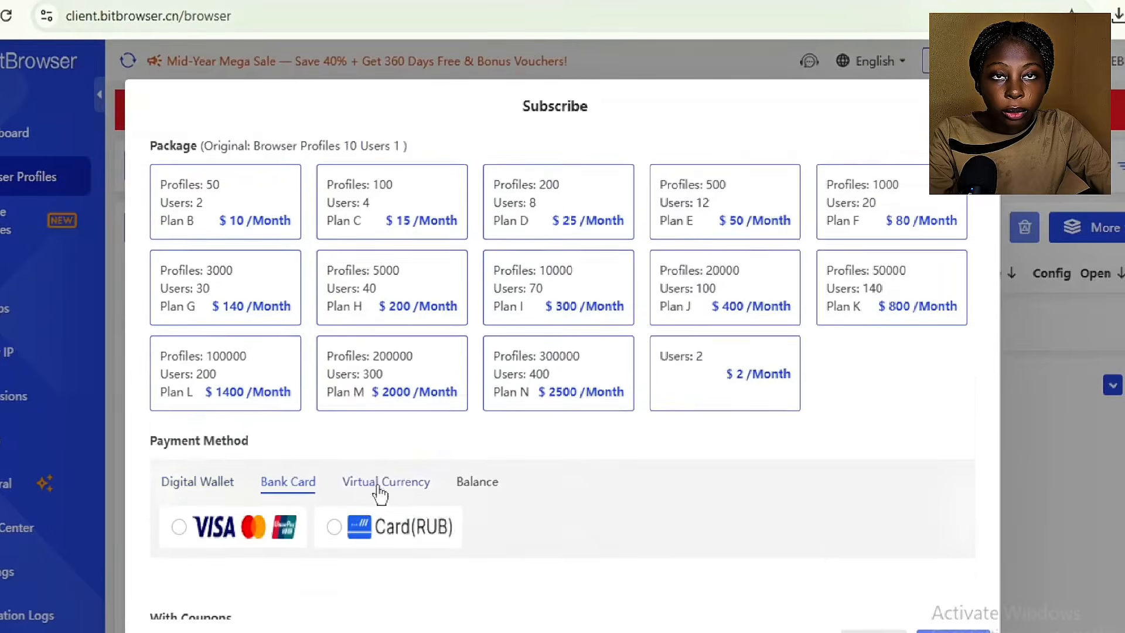
pyautogui.click(386, 399)
pyautogui.click(477, 399)
pyautogui.click(199, 400)
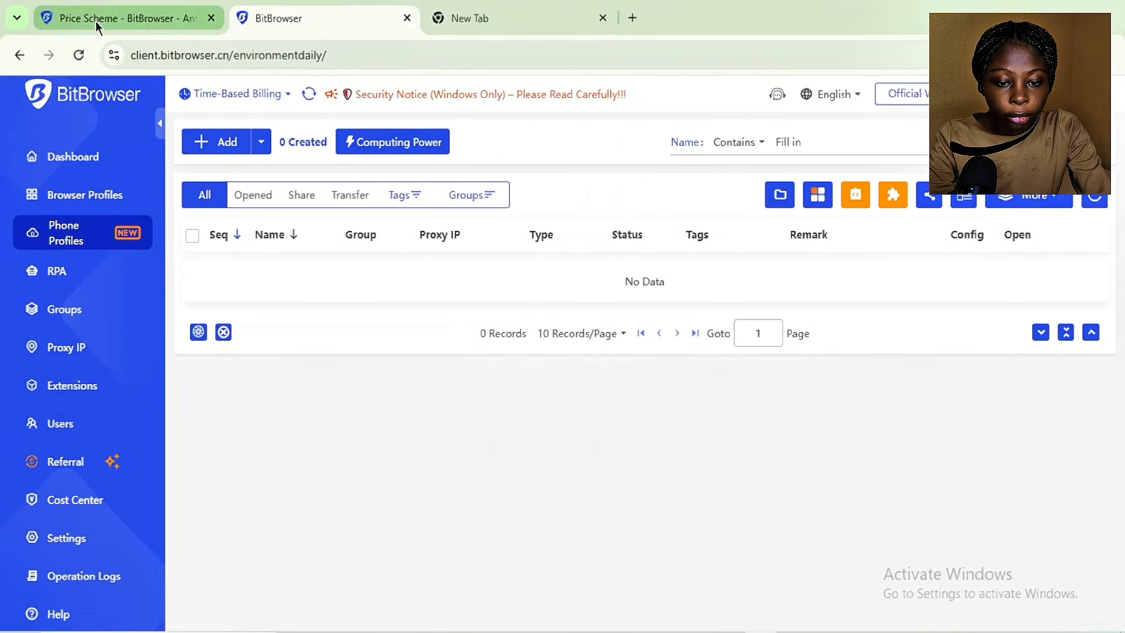
# Step: Go from the price page back to the BitBrowser homepage
pyautogui.click(96, 21)
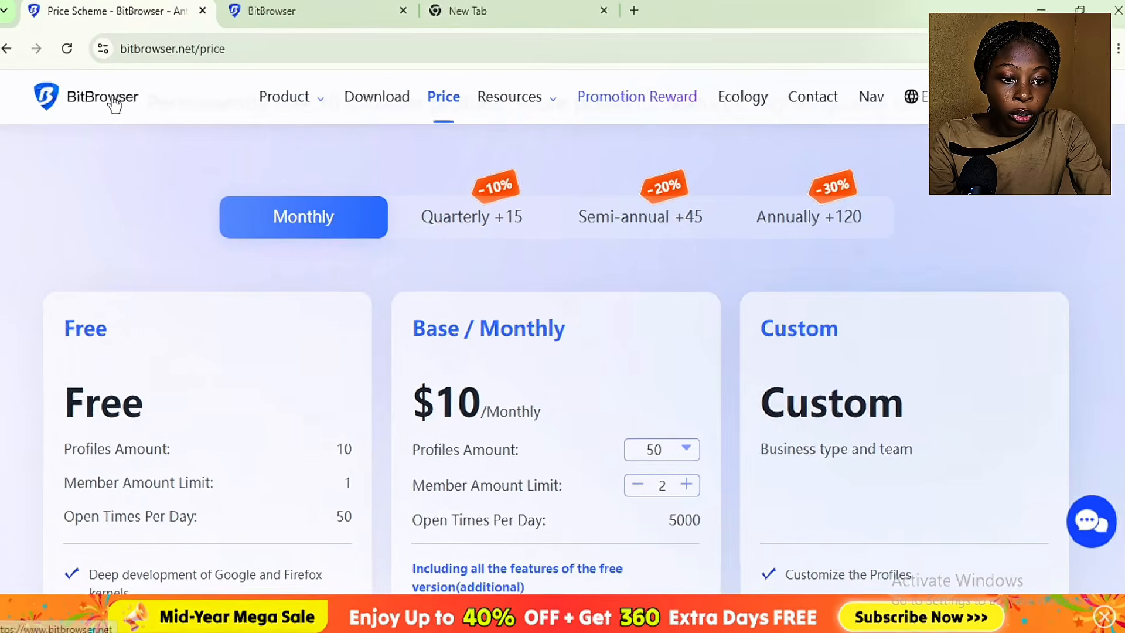
pyautogui.click(103, 95)
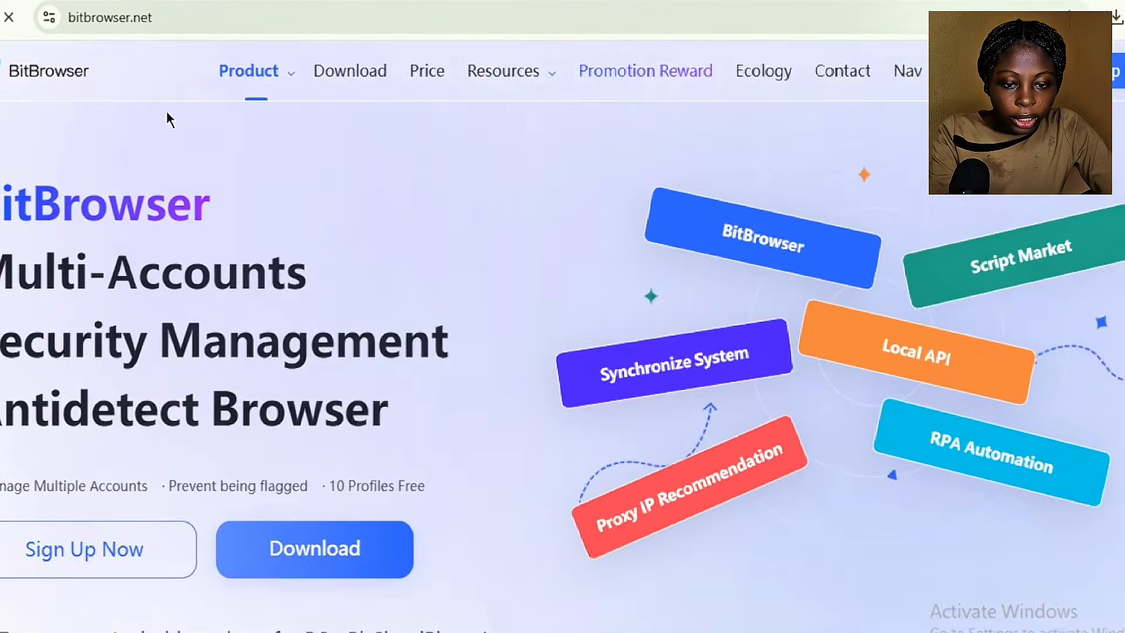
pyautogui.scroll(-4, 275, 235)
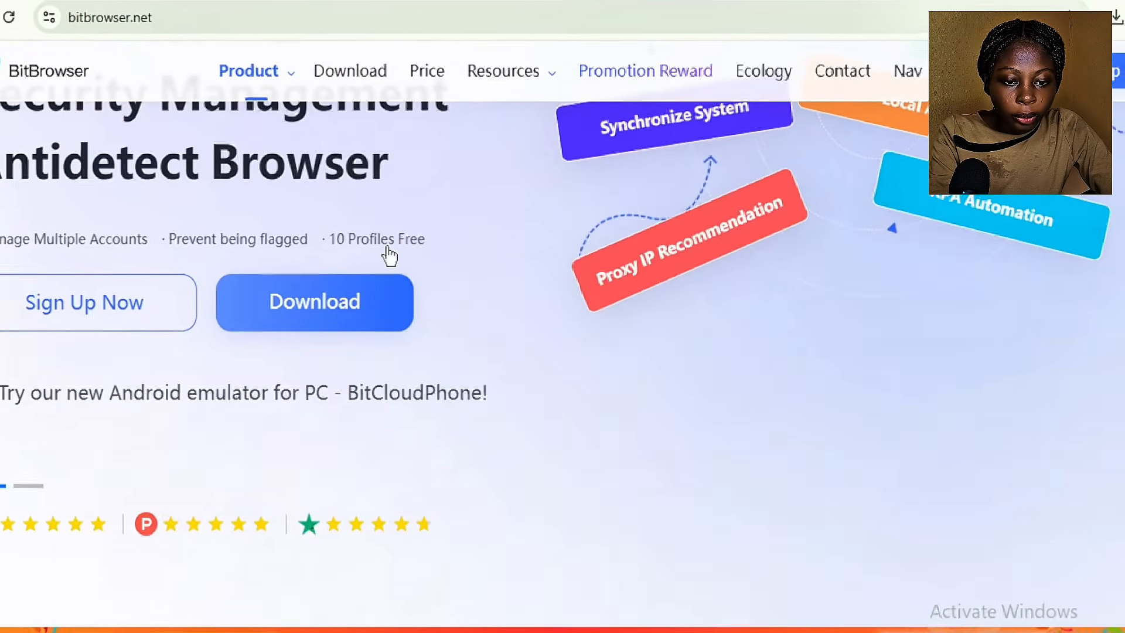
pyautogui.scroll(3, 412, 264)
pyautogui.scroll(-2, 412, 263)
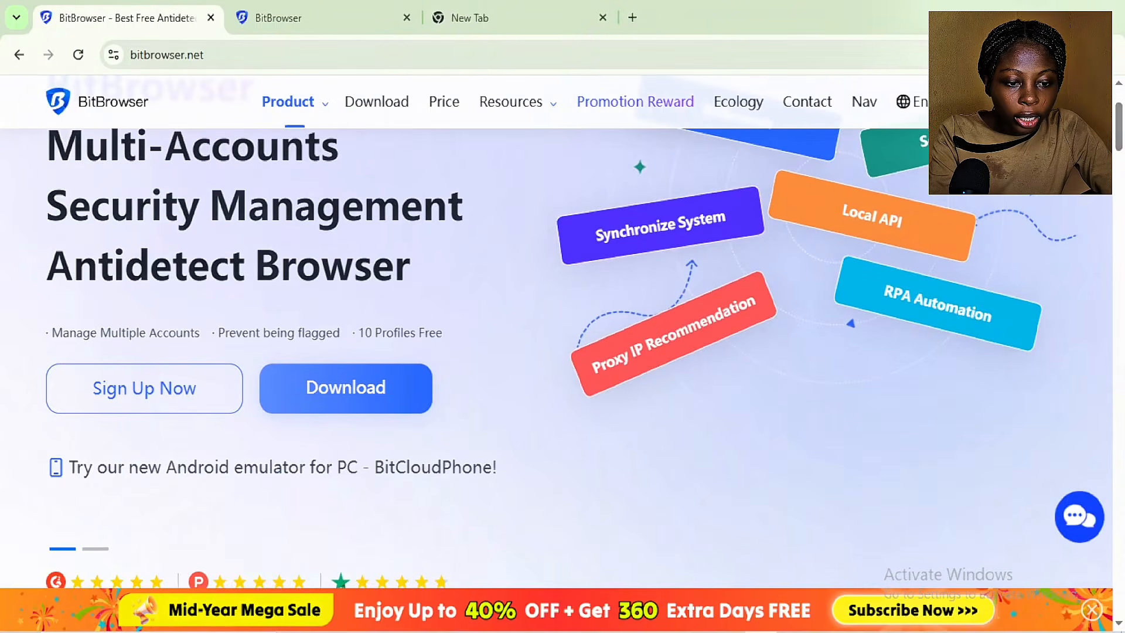
# Step: View the Windows and macOS installers on the Download page, then return to the Dashboard
pyautogui.click(392, 106)
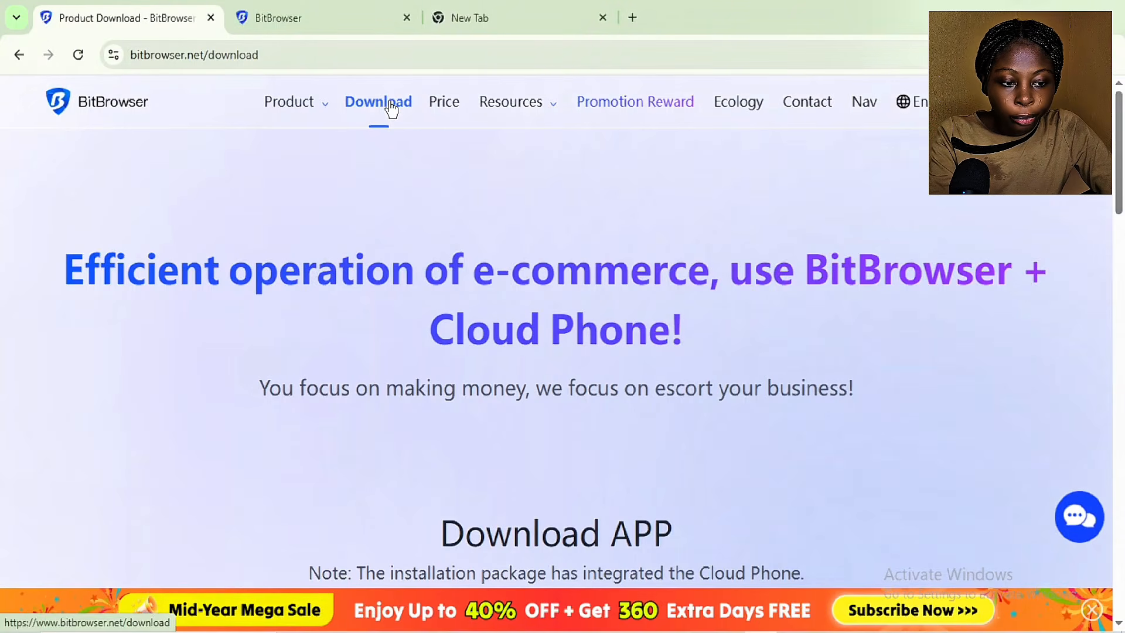
pyautogui.scroll(-6, 384, 234)
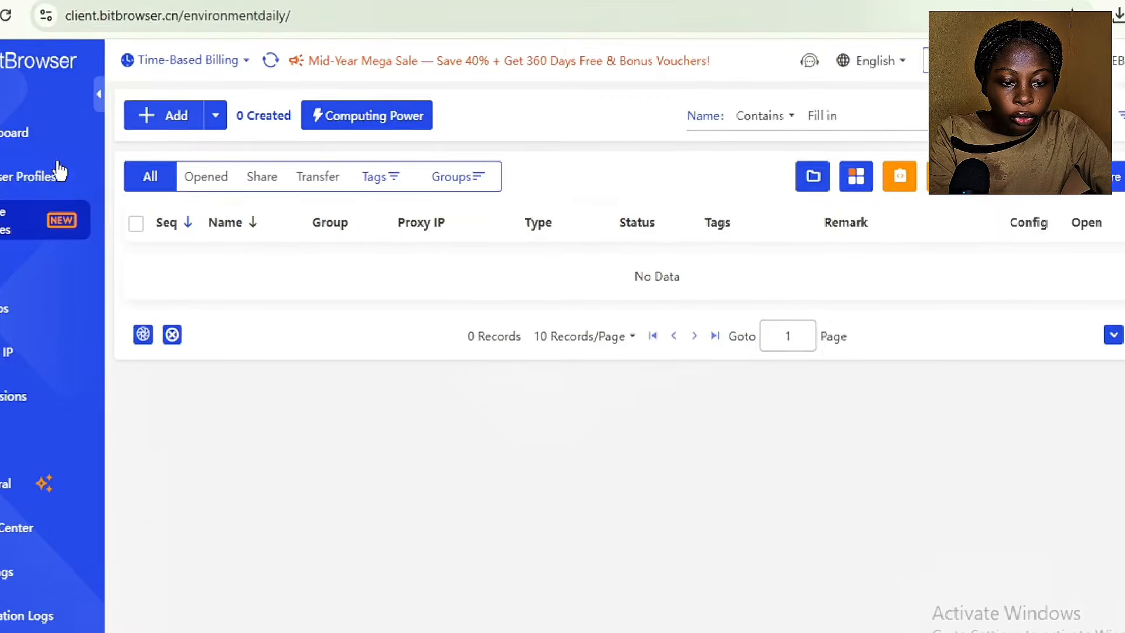
pyautogui.click(109, 169)
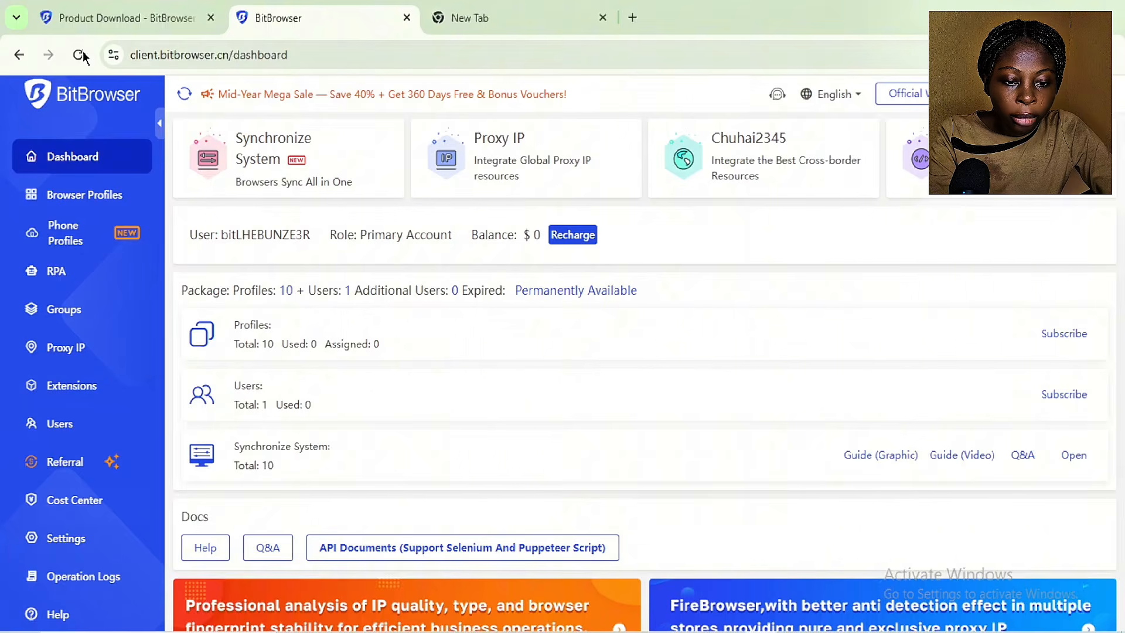
# Step: Look over the Browser Profiles, Phone Profiles, Proxy IP and Operation Logs pages
pyautogui.click(85, 198)
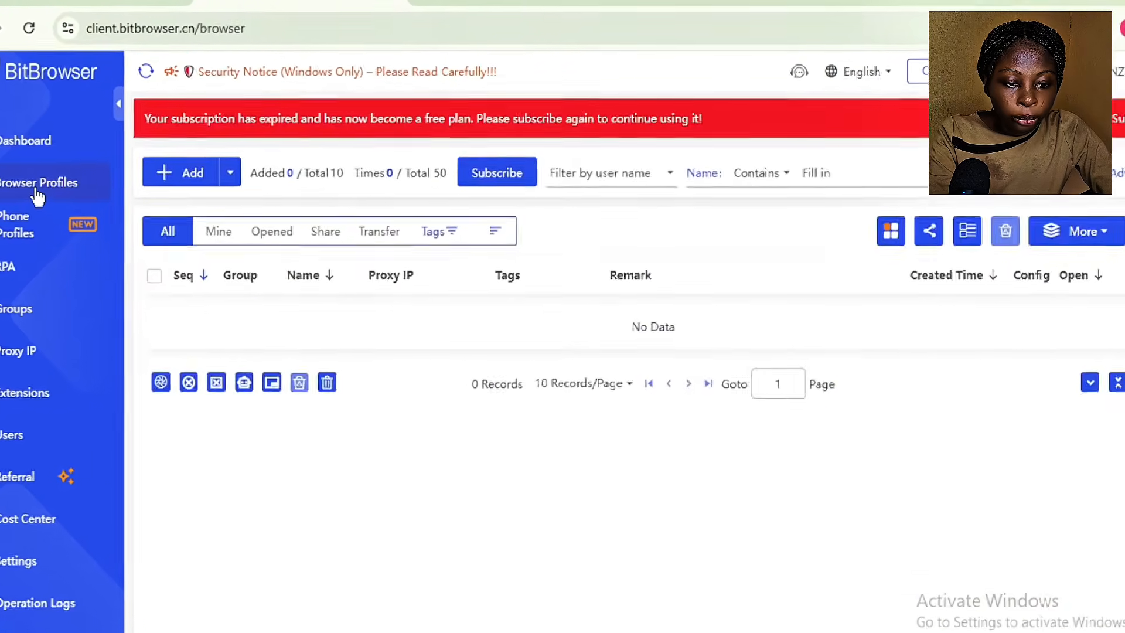
pyautogui.click(34, 235)
pyautogui.click(35, 354)
pyautogui.click(57, 367)
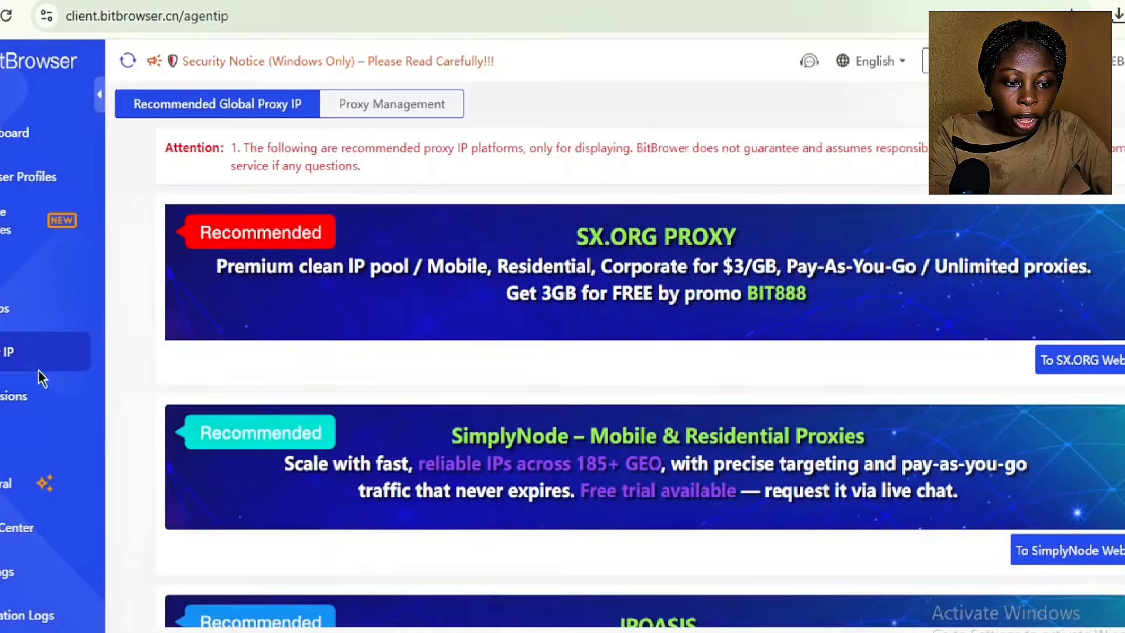
pyautogui.click(14, 614)
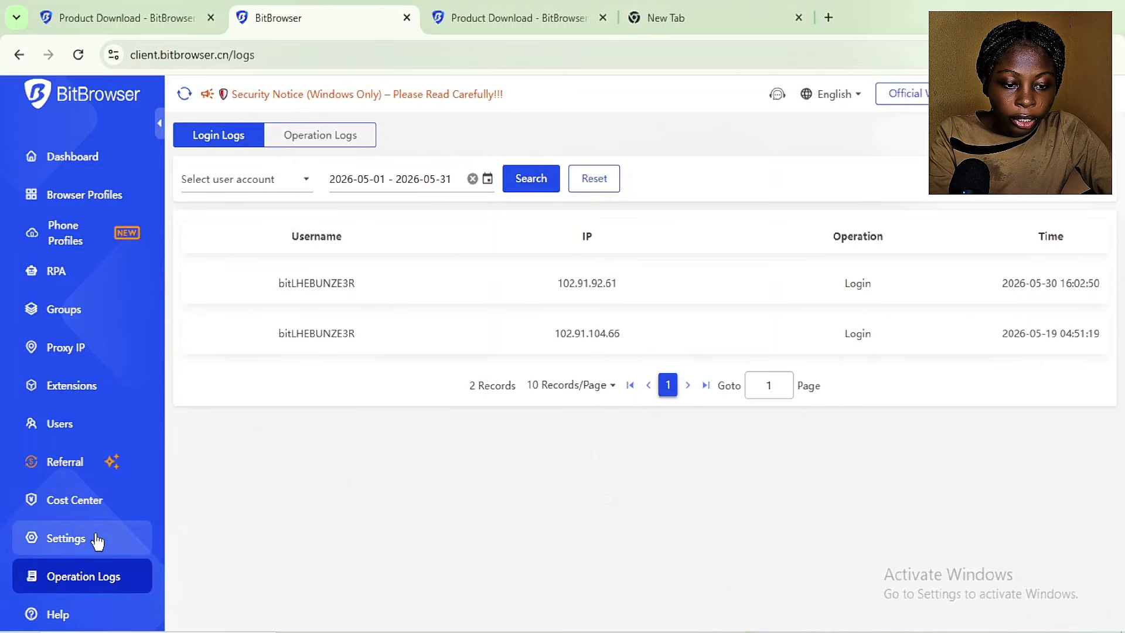
# Step: Check the Settings and Extensions pages, then start a new profile from Browser Profiles
pyautogui.click(79, 542)
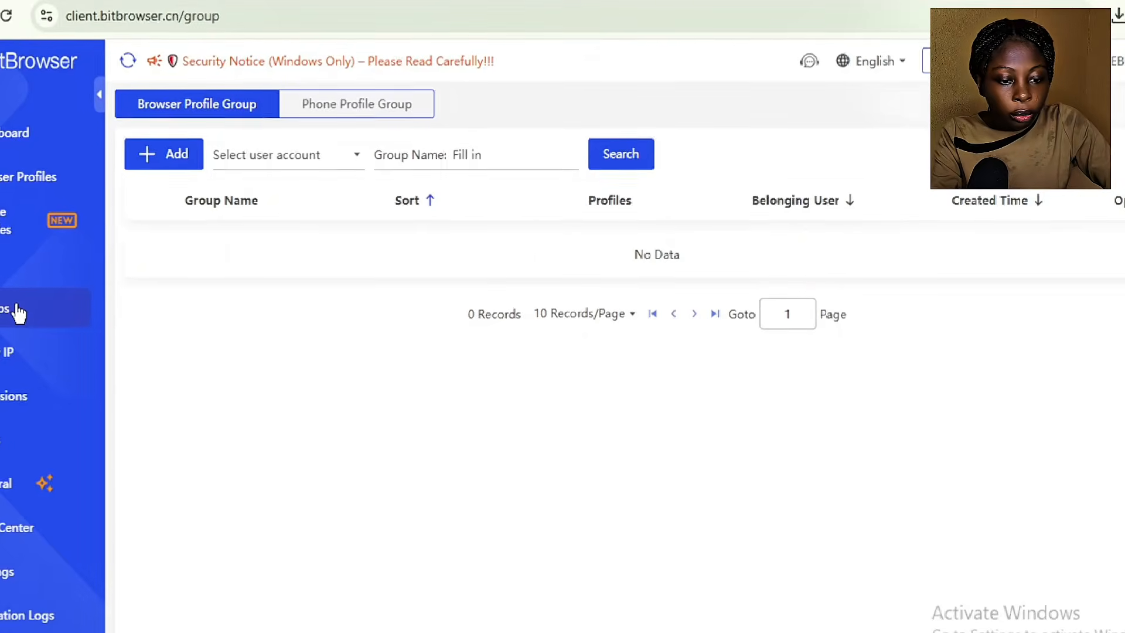
pyautogui.click(94, 389)
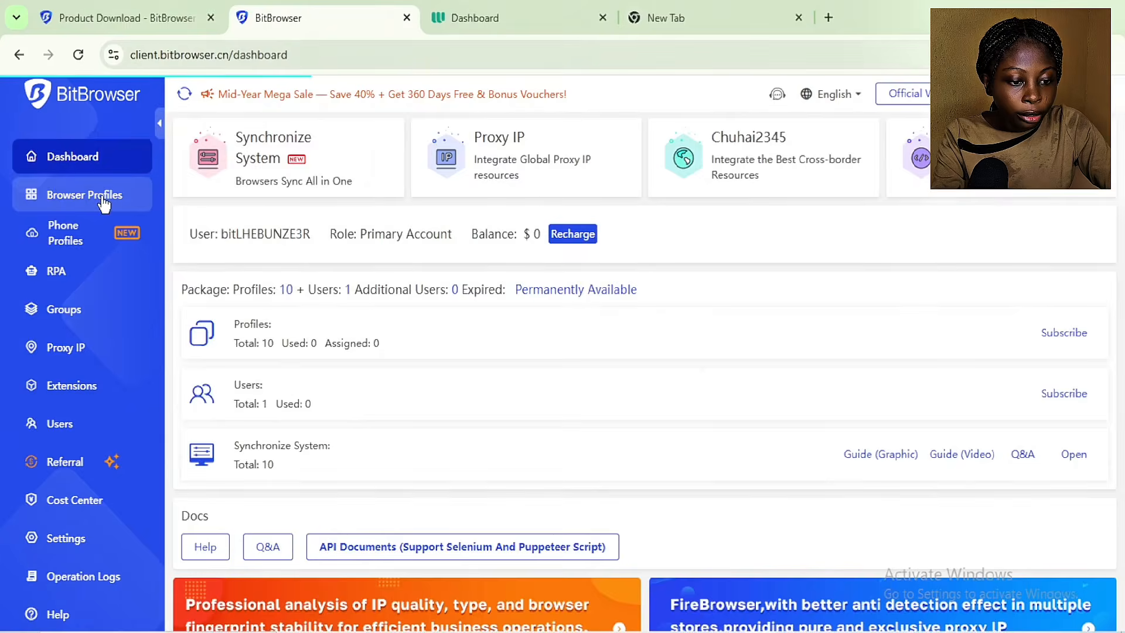
pyautogui.click(104, 201)
pyautogui.click(215, 187)
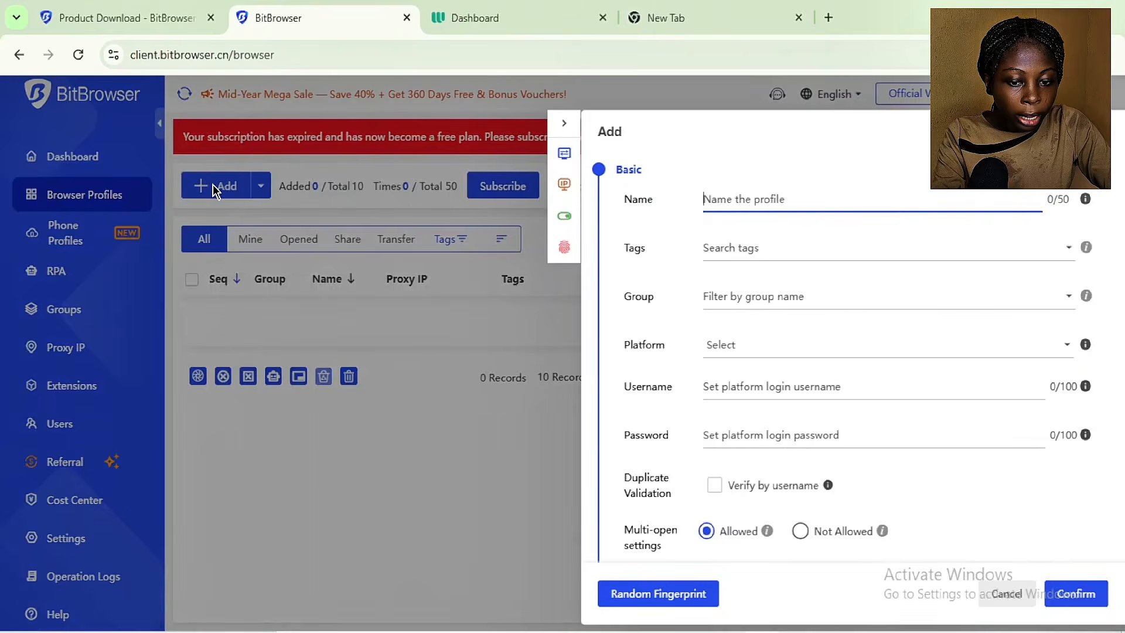
# Step: Name the profile UK-Social-01 and give it the tag 'UK Social-mediaDemo Grou'
pyautogui.click(751, 201)
pyautogui.write('UK-')
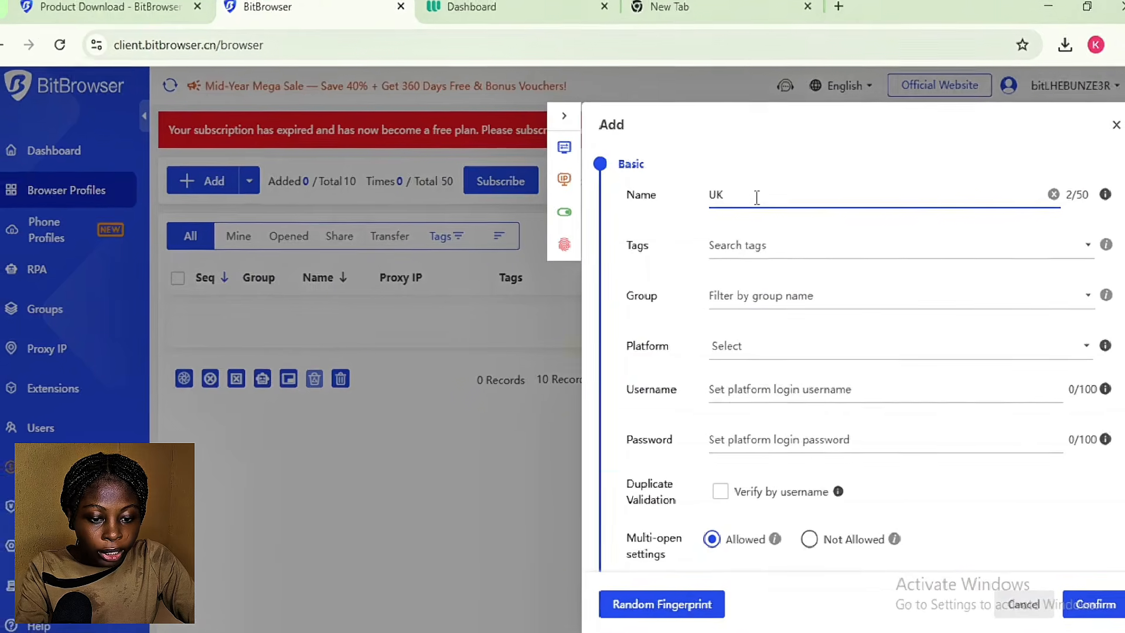
pyautogui.write('Social')
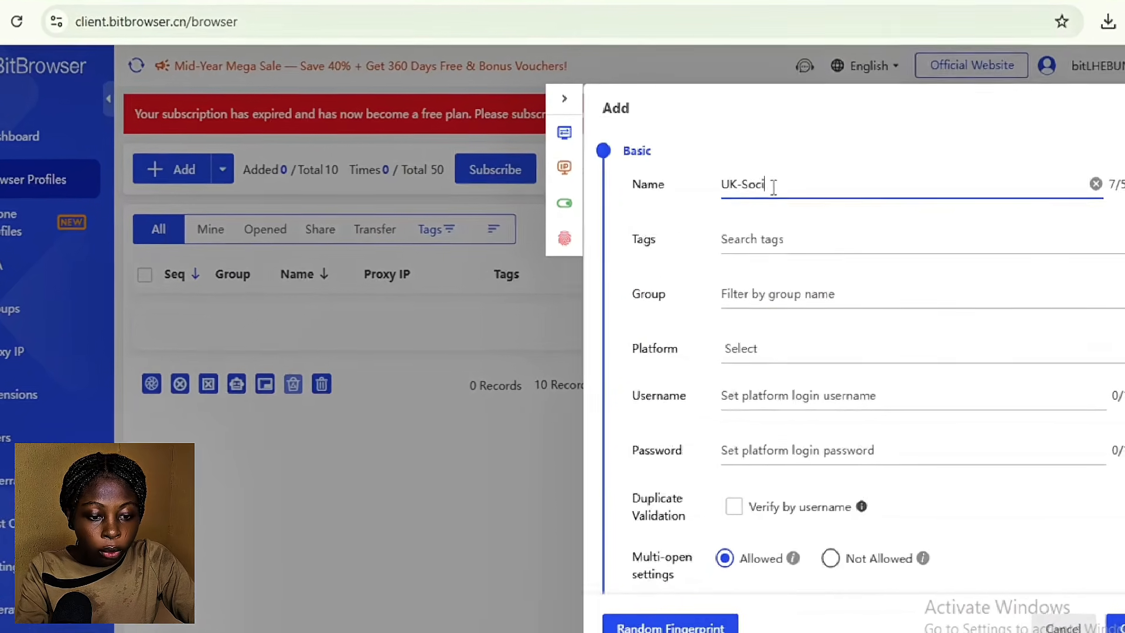
pyautogui.write('-01')
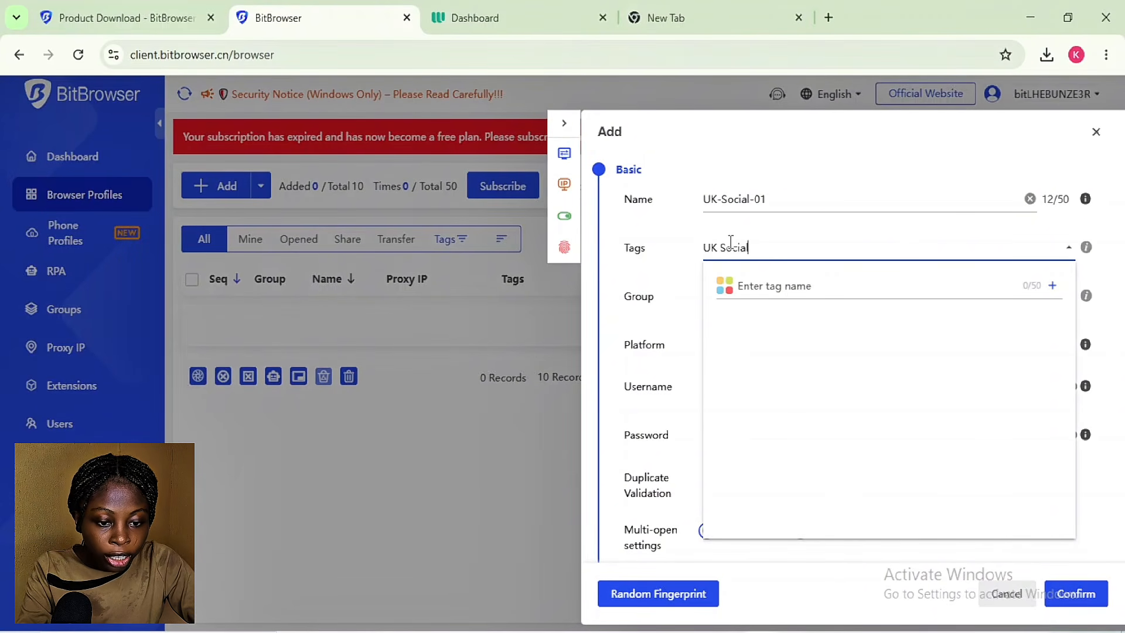
pyautogui.click(731, 242)
pyautogui.write('UK Social')
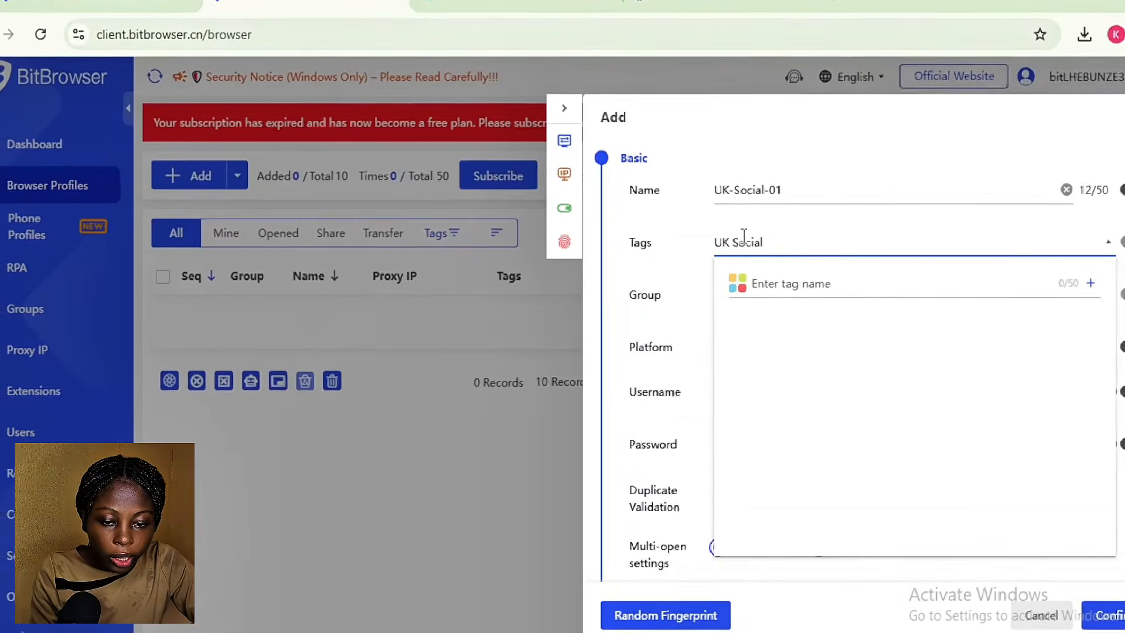
pyautogui.write('-')
pyautogui.write('med')
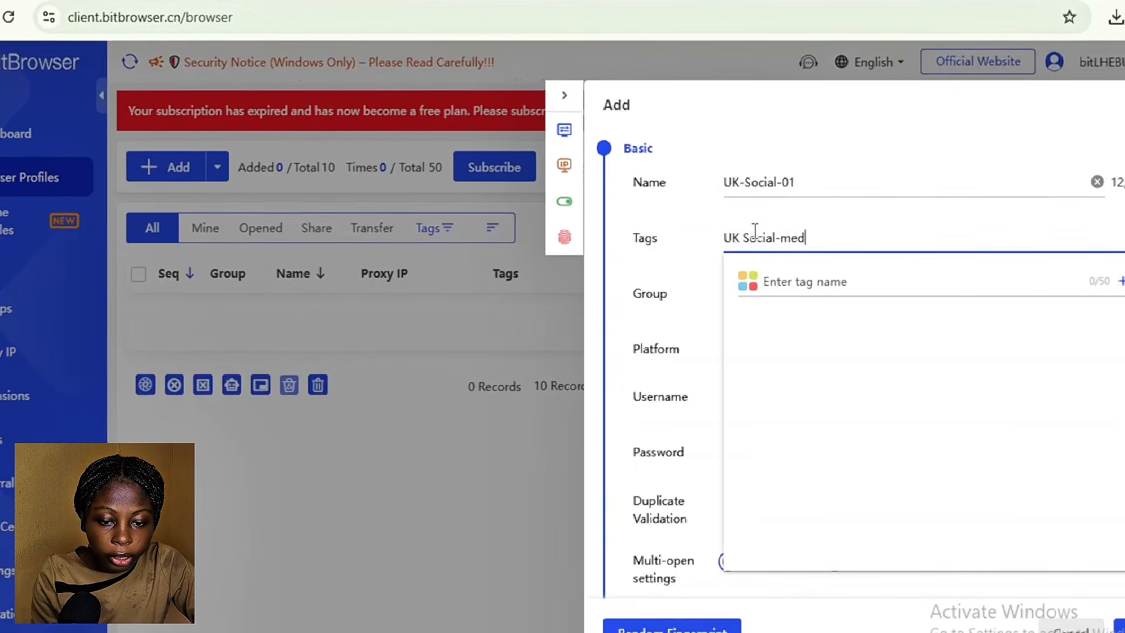
pyautogui.write('ia')
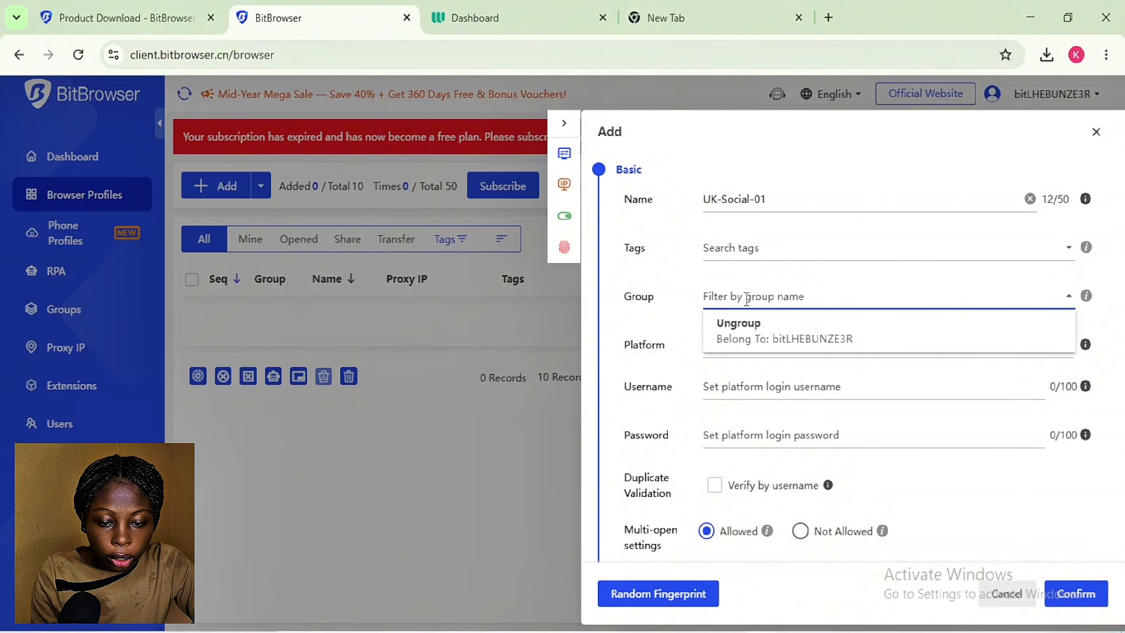
pyautogui.write('Dem')
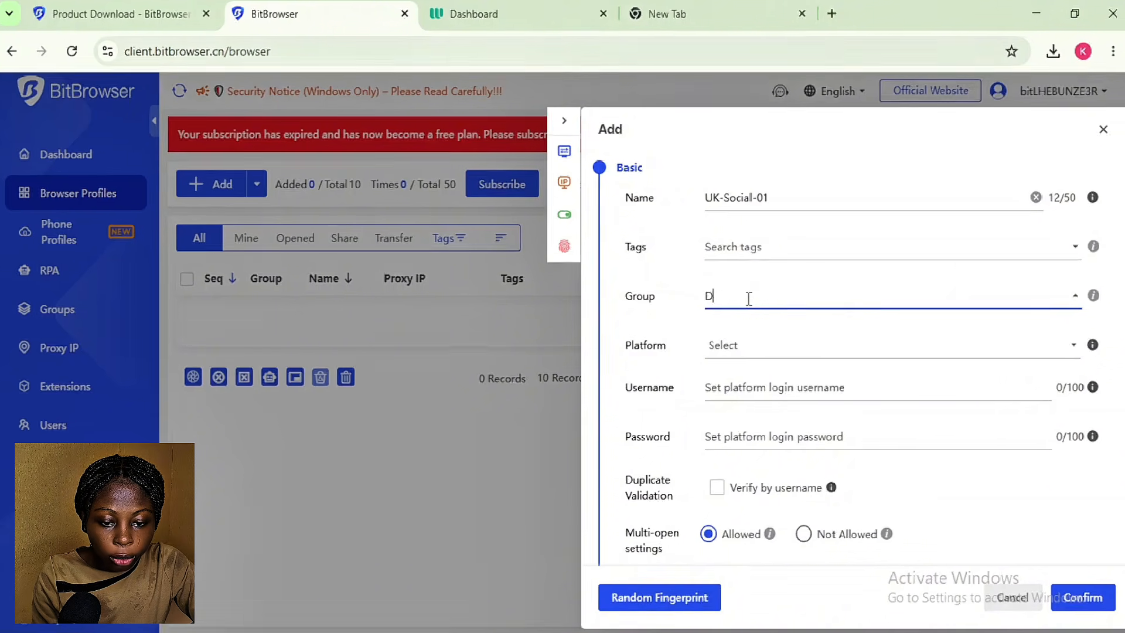
pyautogui.write('o Group')
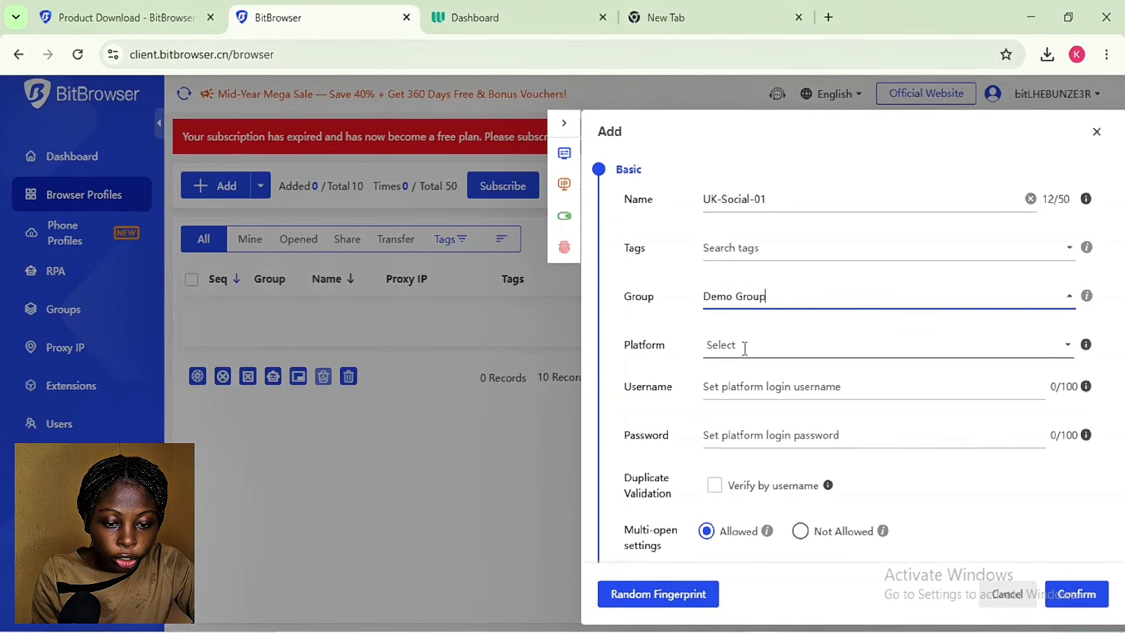
# Step: Choose YouTube as the platform and enter the platform login username
pyautogui.click(744, 349)
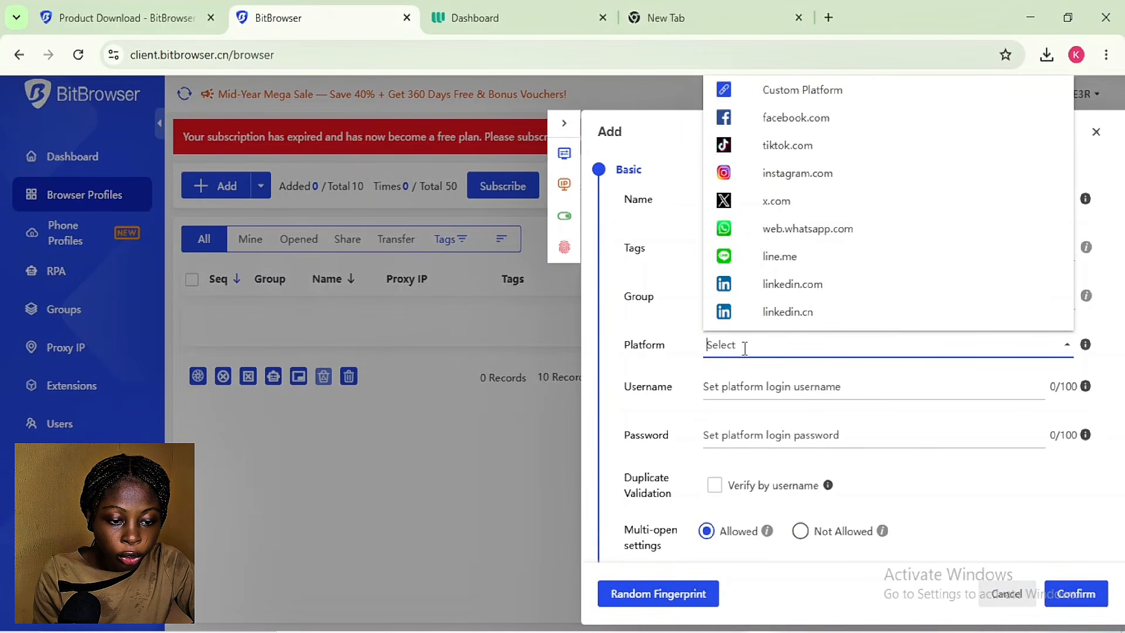
pyautogui.scroll(-3, 856, 234)
pyautogui.click(818, 226)
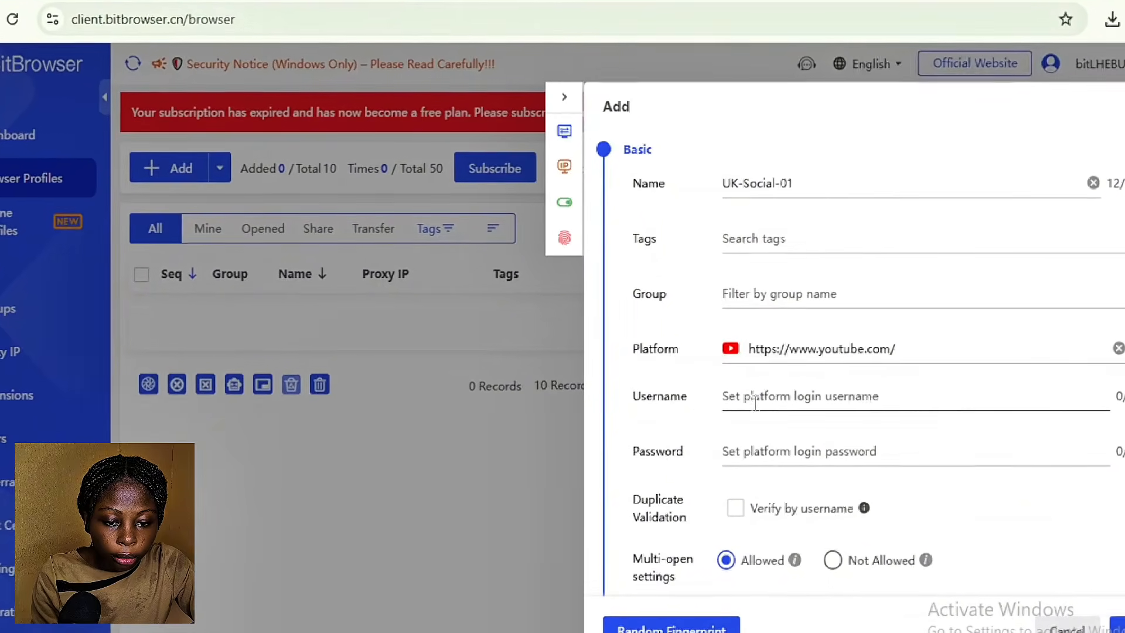
pyautogui.click(855, 395)
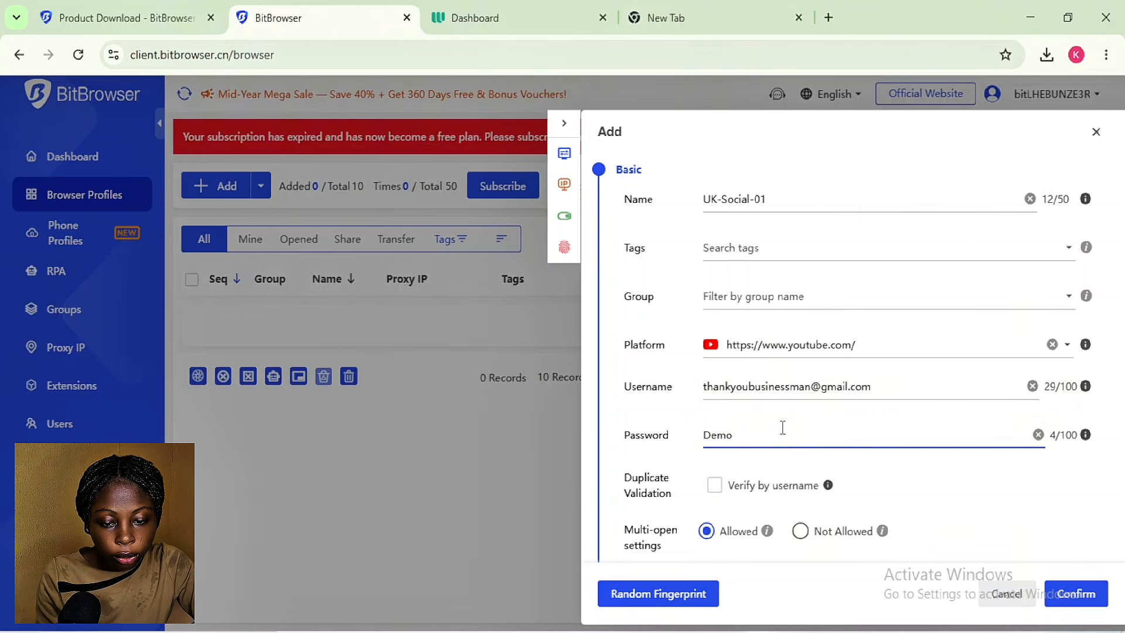
pyautogui.write('@')
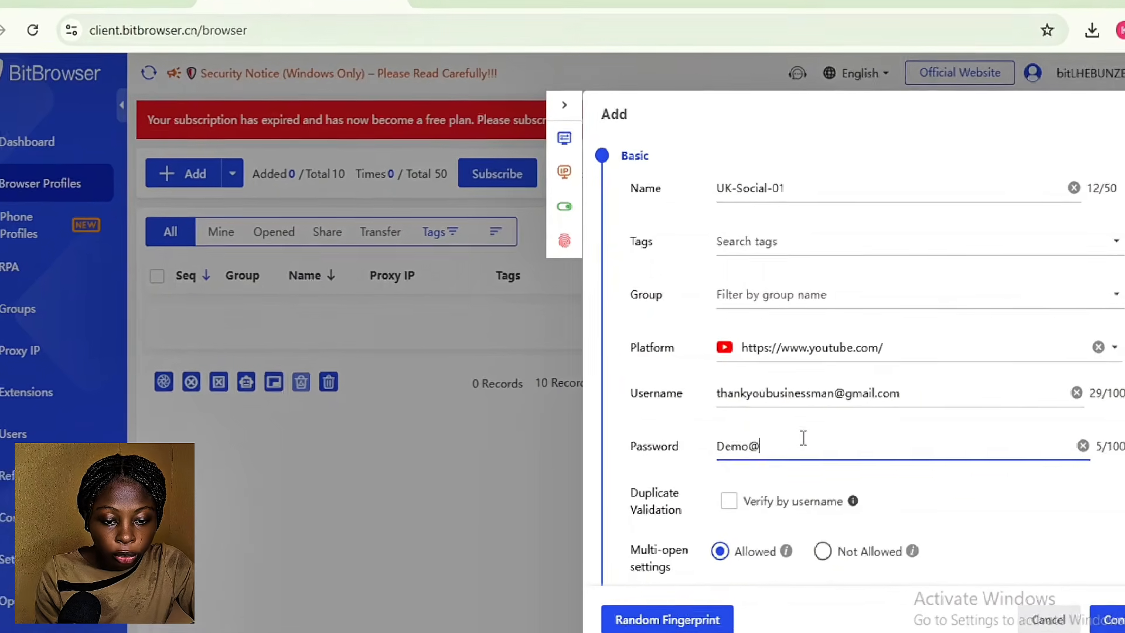
pyautogui.write('2026')
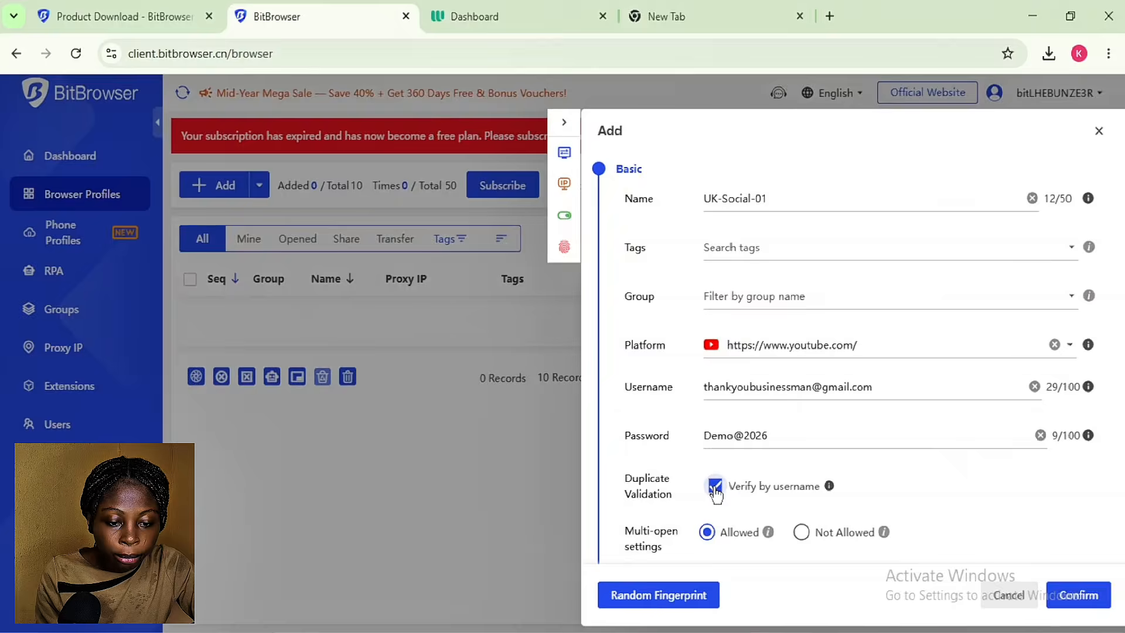
pyautogui.scroll(-2, 715, 494)
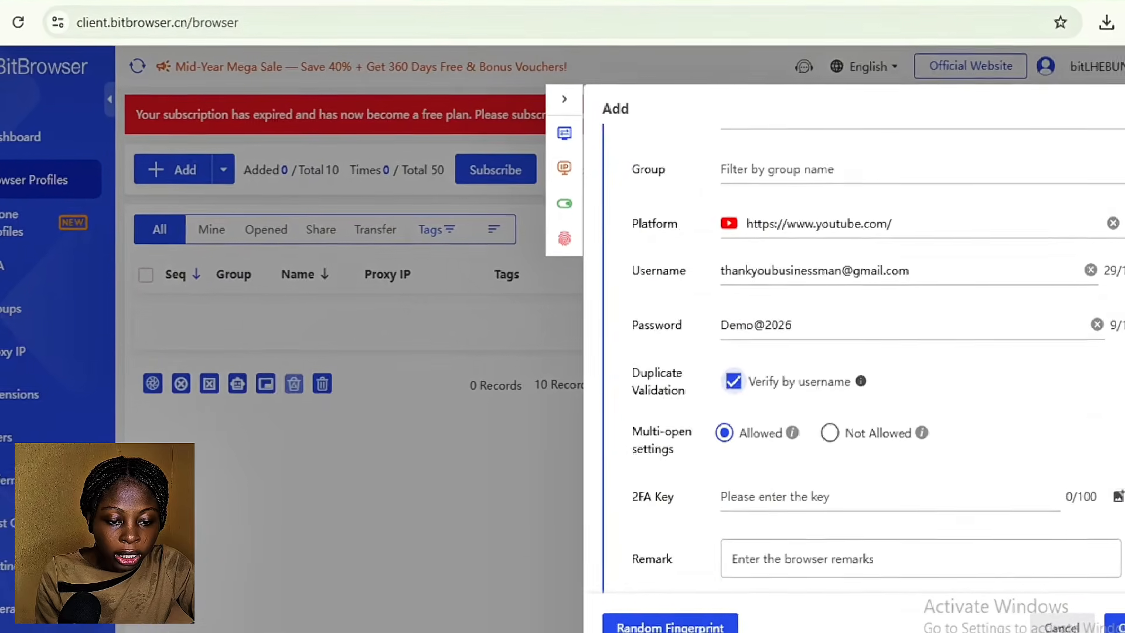
pyautogui.scroll(-3, 861, 351)
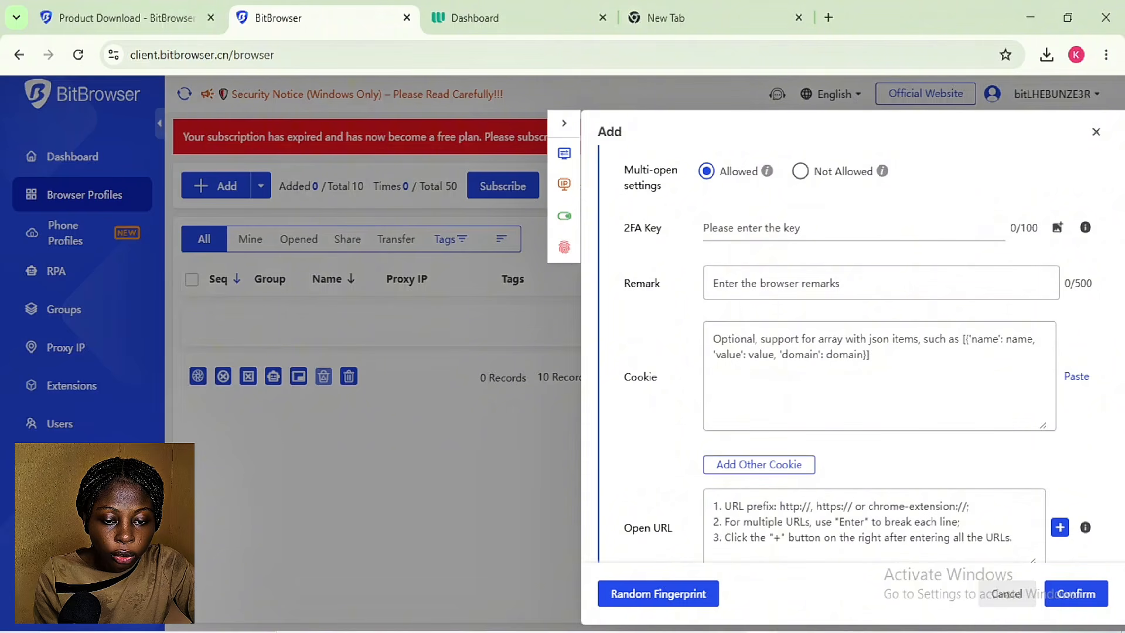
# Step: Enter 'UK Social Media Profile' as the remark and move down to the Proxy section
pyautogui.scroll(-1, 770, 246)
pyautogui.click(770, 222)
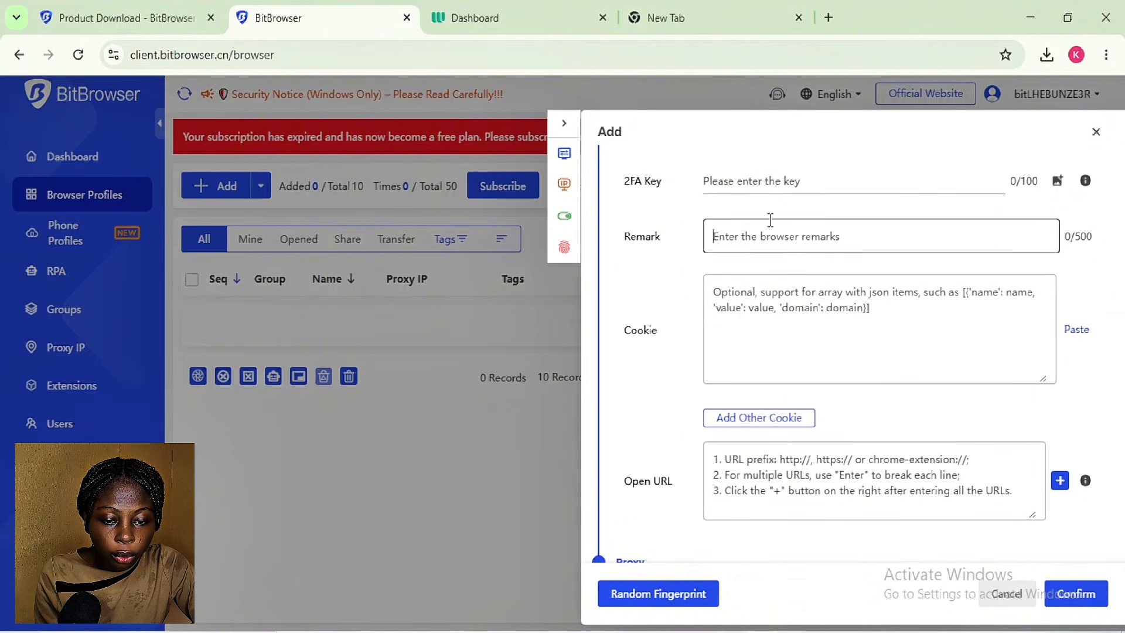
pyautogui.write('UK Social Media P')
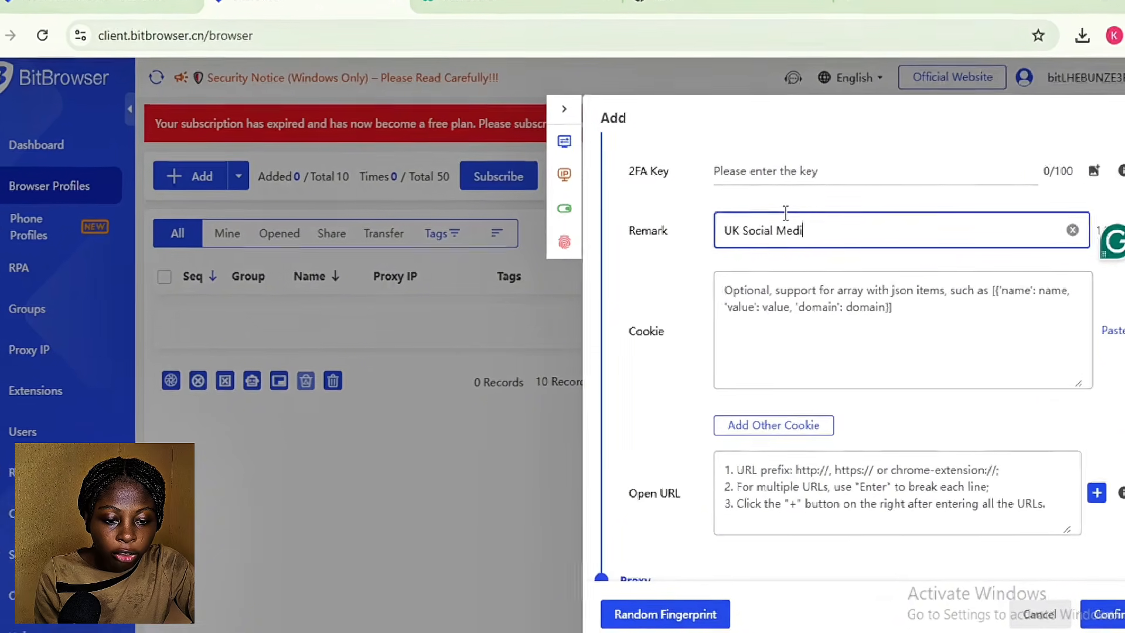
pyautogui.write('rofile')
pyautogui.scroll(-3, 790, 211)
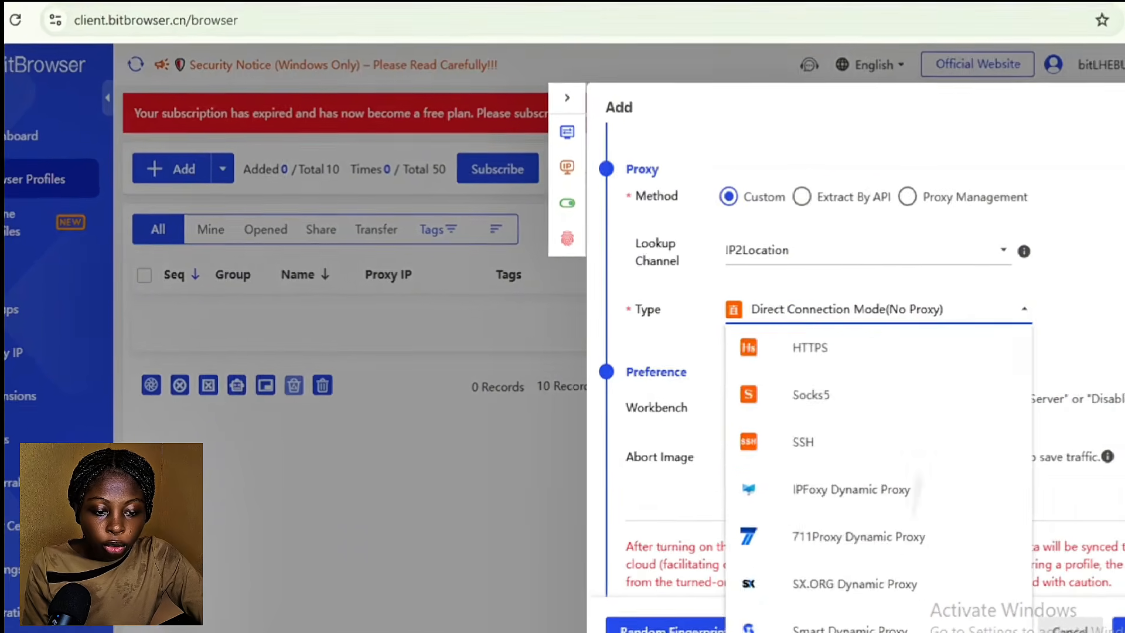
pyautogui.scroll(-2, 881, 469)
pyautogui.scroll(-2, 881, 469)
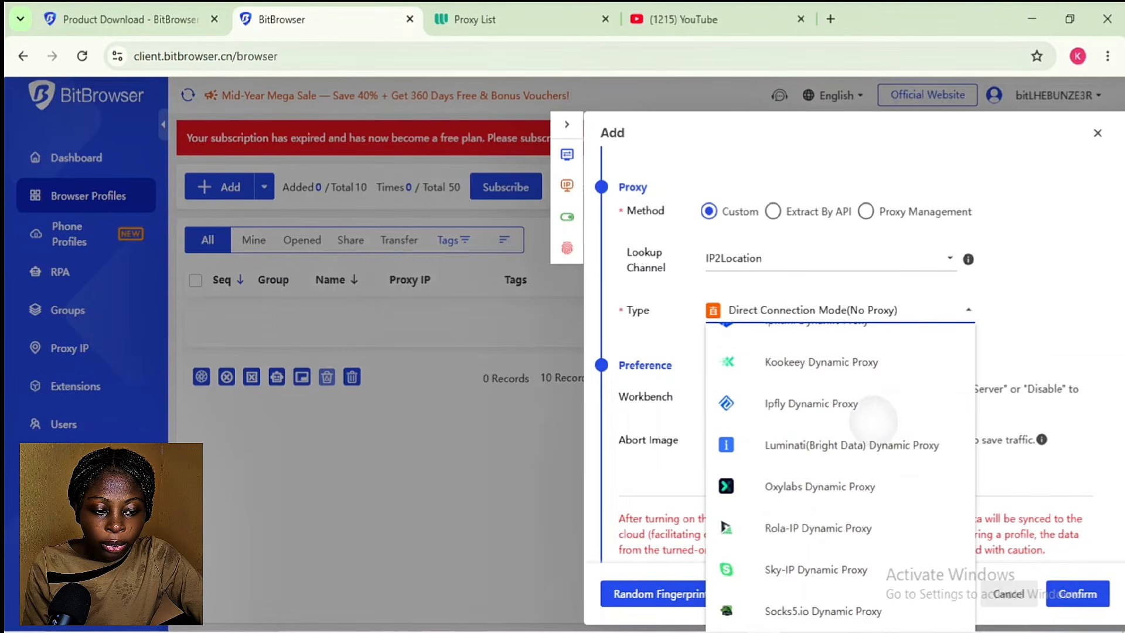
# Step: Scroll the proxy Type options to reach Socks5
pyautogui.scroll(6, 838, 410)
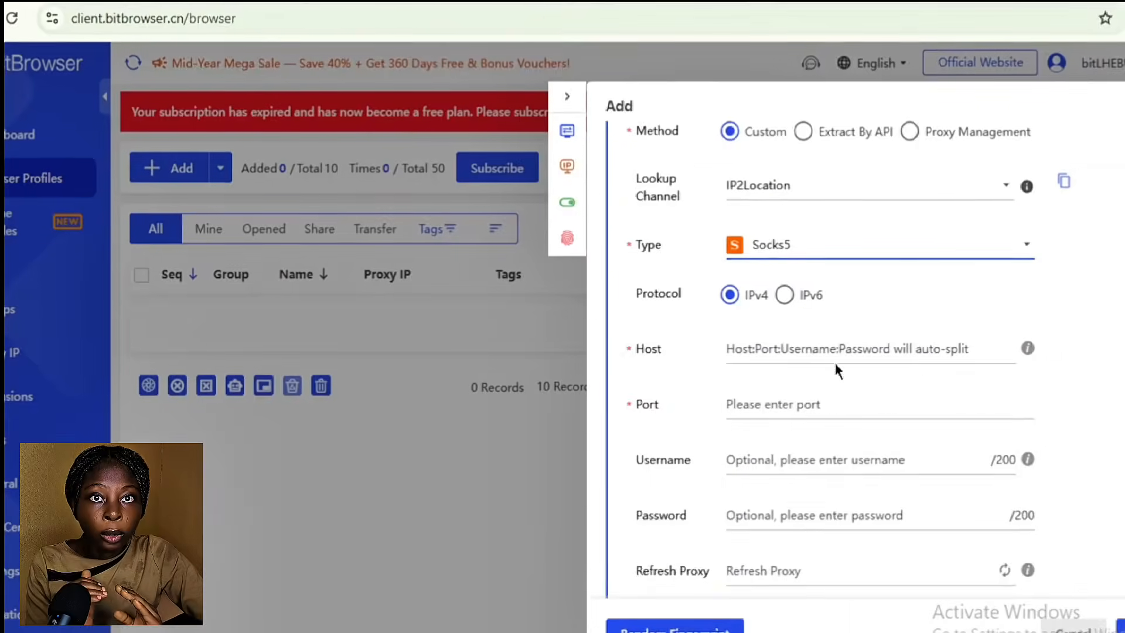
# Step: Copy the first Webshare proxy's host 38.154.203.95 into the Host field
pyautogui.click(739, 351)
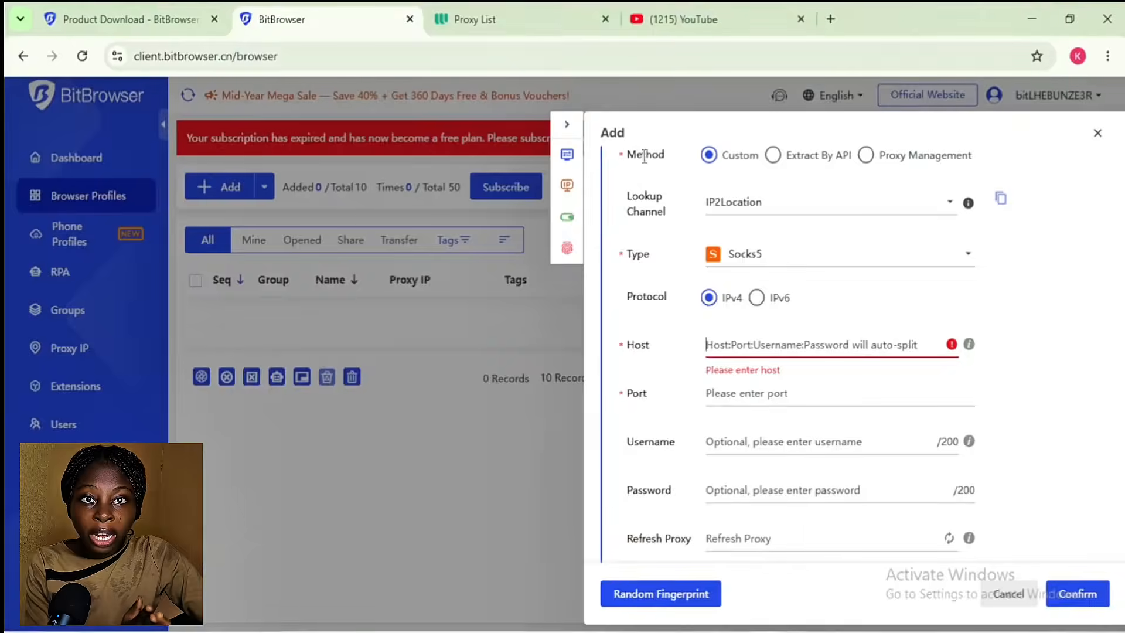
pyautogui.click(475, 18)
pyautogui.click(519, 56)
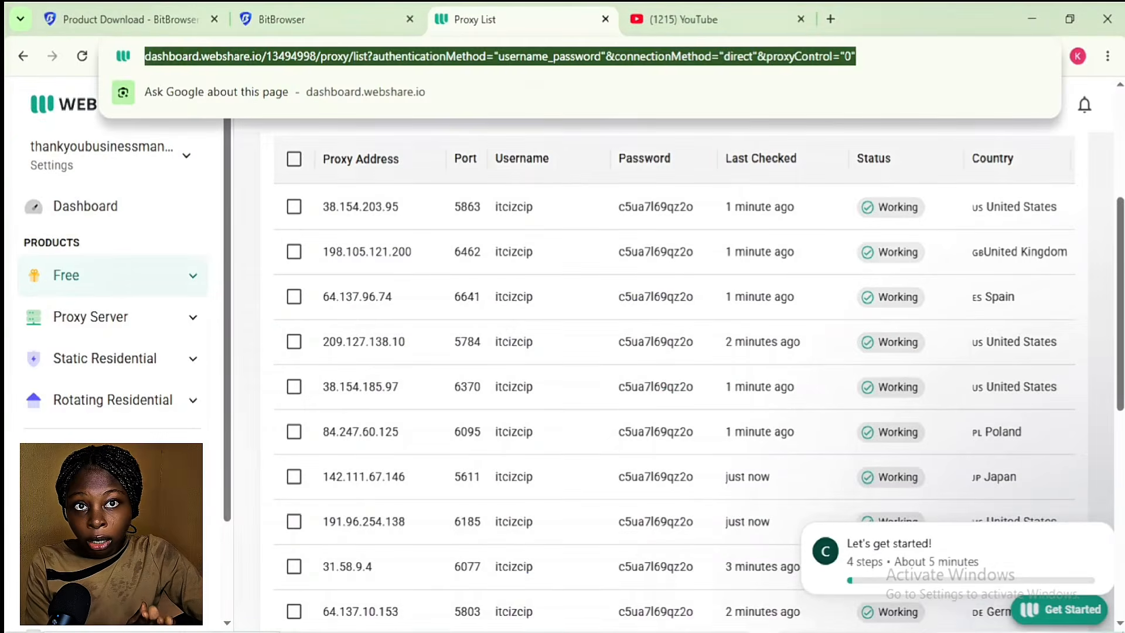
pyautogui.click(281, 19)
pyautogui.click(565, 15)
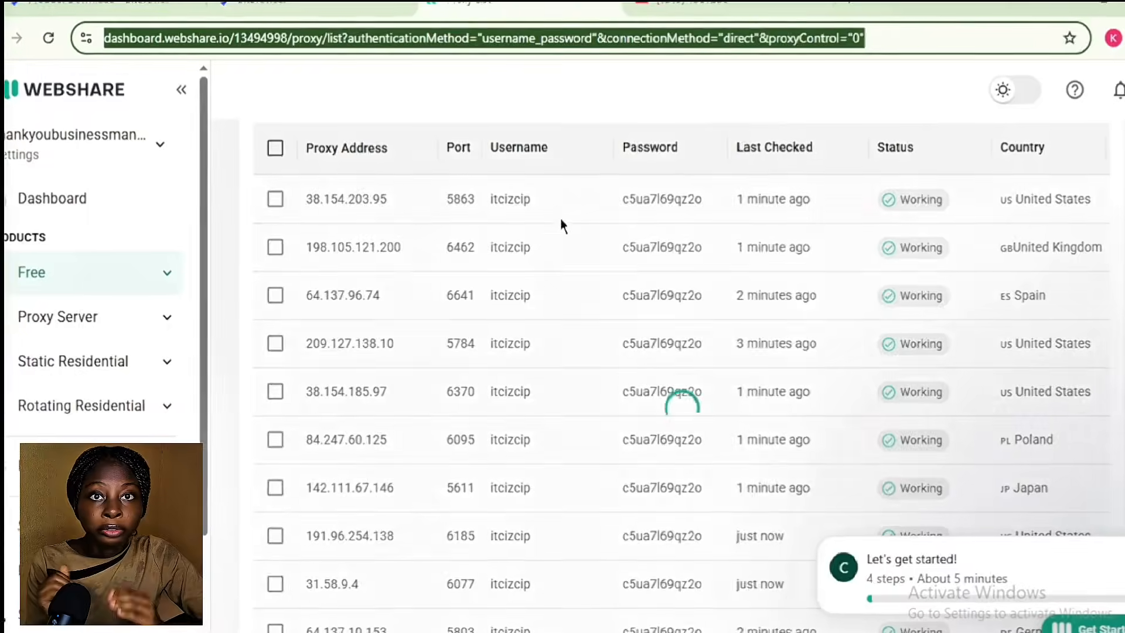
pyautogui.click(382, 208)
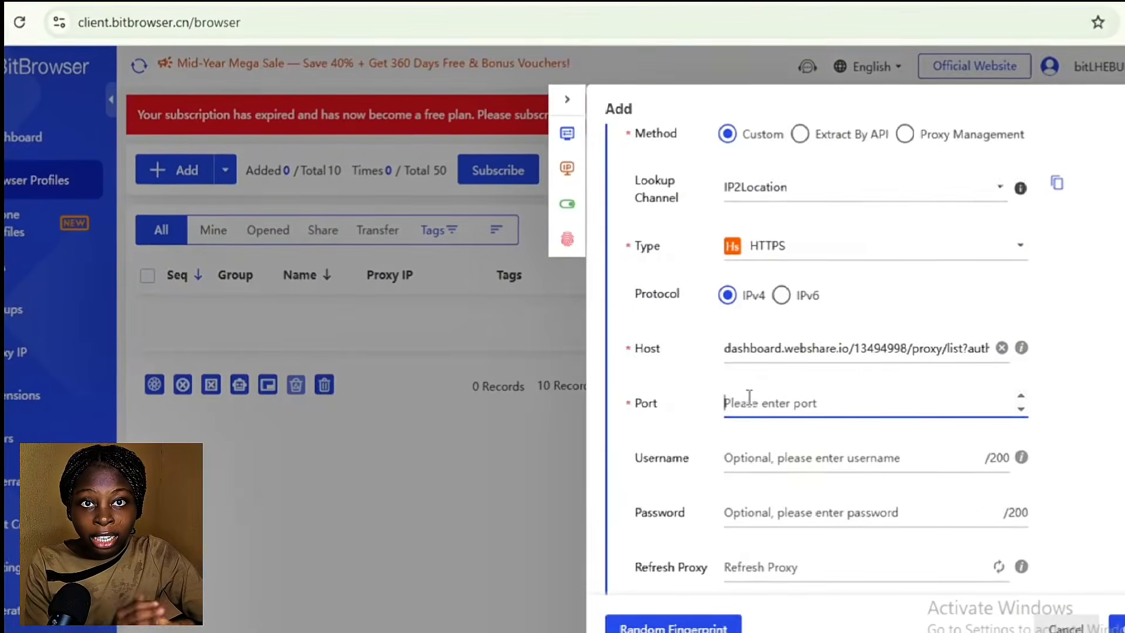
pyautogui.hotkey('ctrl', 'v')
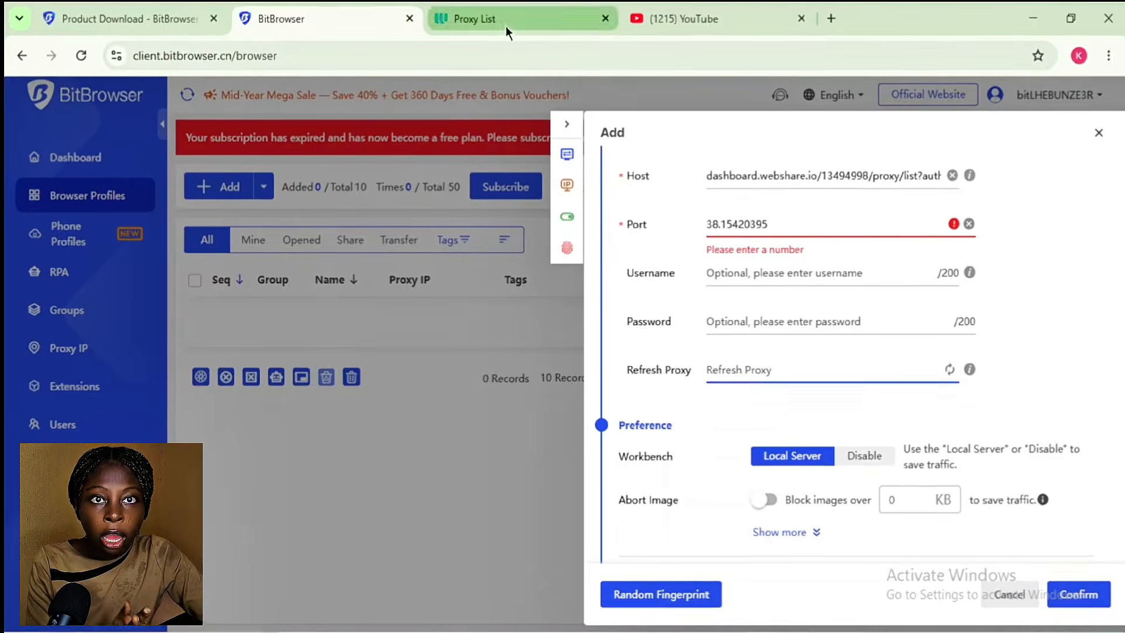
# Step: Copy port 5863 and undo it where it landed in Refresh Proxy
pyautogui.click(505, 26)
pyautogui.click(467, 206)
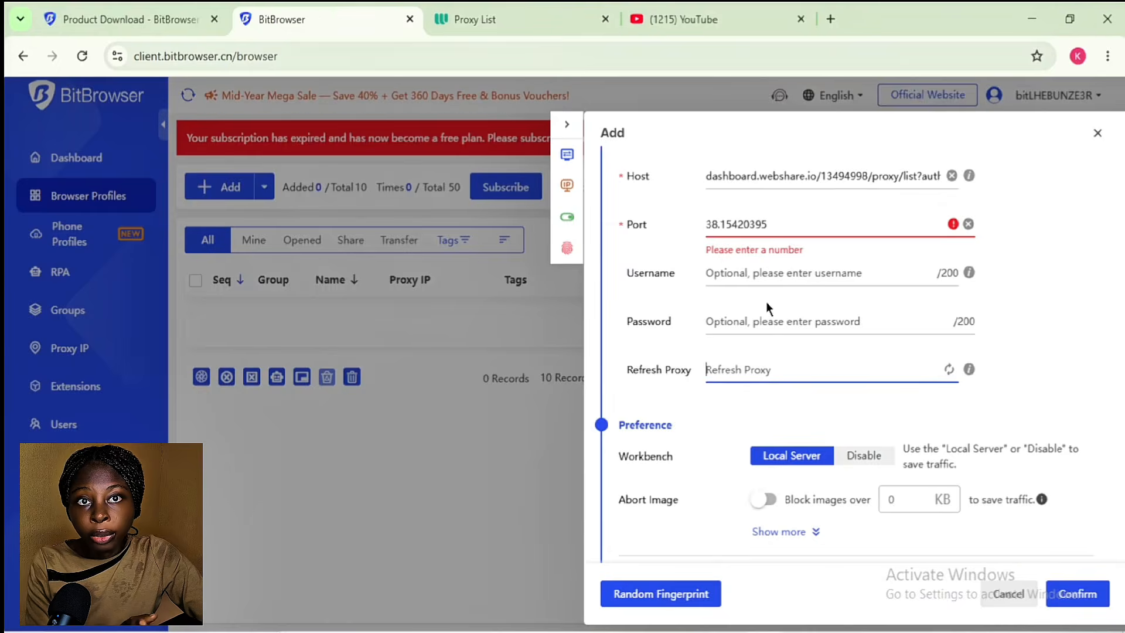
pyautogui.hotkey('ctrl', 'z')
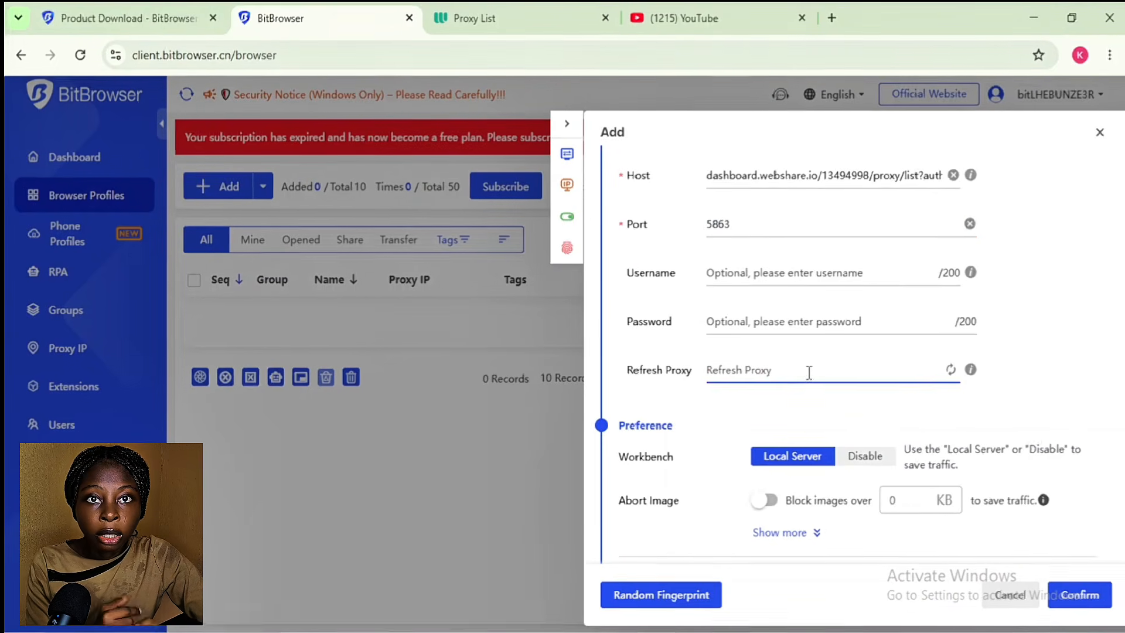
pyautogui.scroll(1, 815, 155)
# Step: Paste the first Webshare proxy's username into the proxy Username field
pyautogui.click(502, 25)
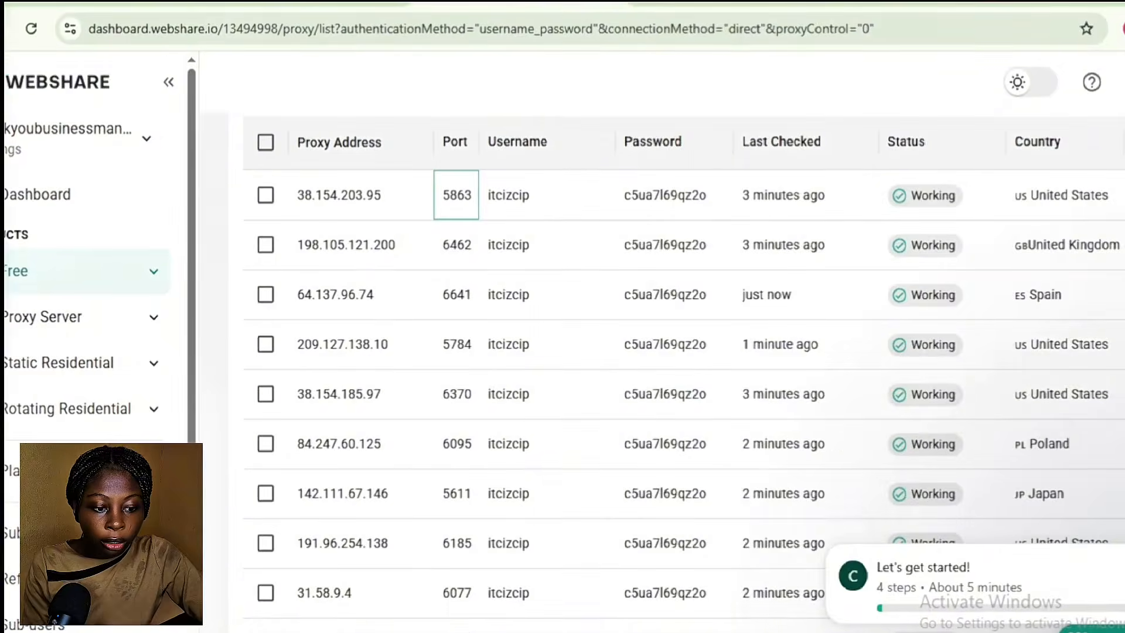
pyautogui.click(662, 197)
pyautogui.click(510, 199)
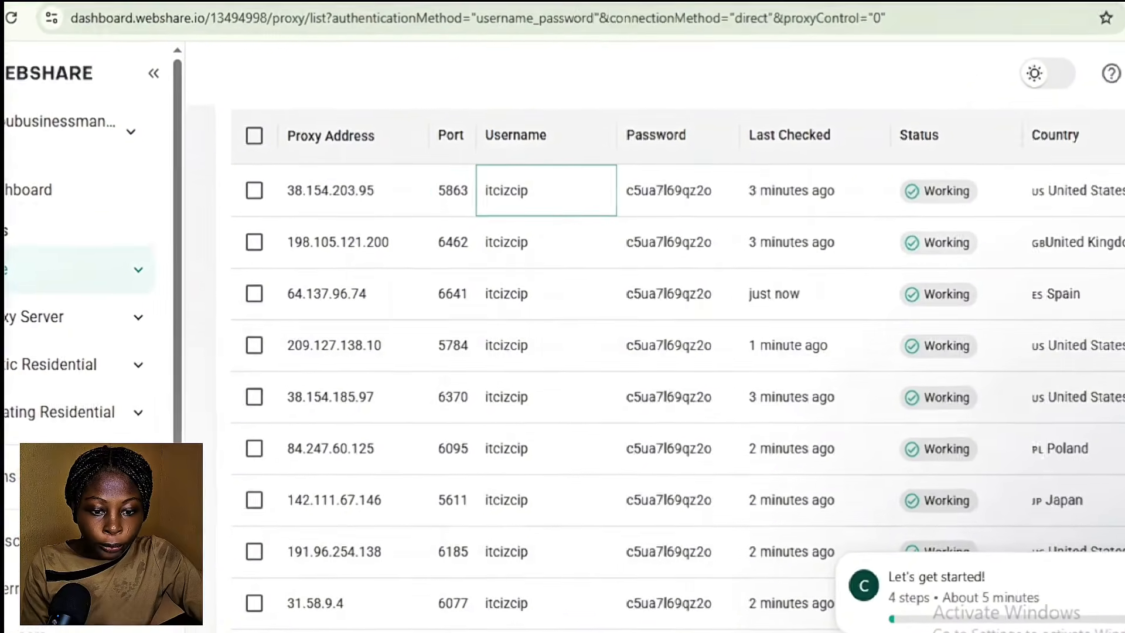
pyautogui.click(305, 20)
pyautogui.click(784, 364)
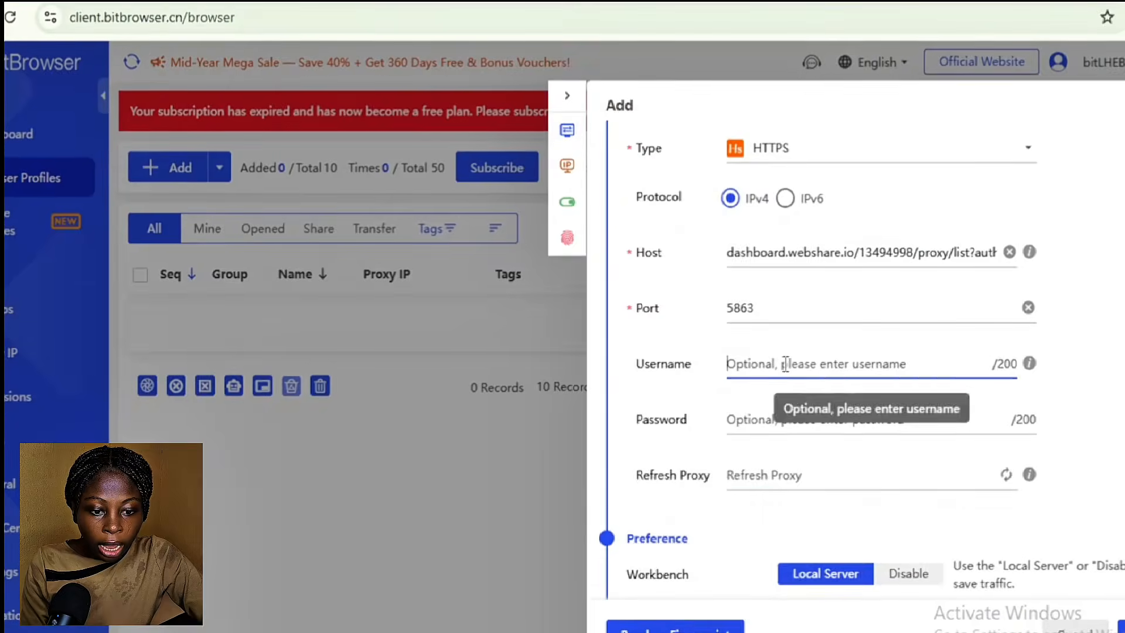
pyautogui.hotkey('ctrl', 'v')
pyautogui.click(503, 22)
pyautogui.click(670, 195)
# Step: Copy the first Webshare proxy's password into the proxy Password field
pyautogui.click(304, 20)
pyautogui.click(769, 418)
pyautogui.click(502, 22)
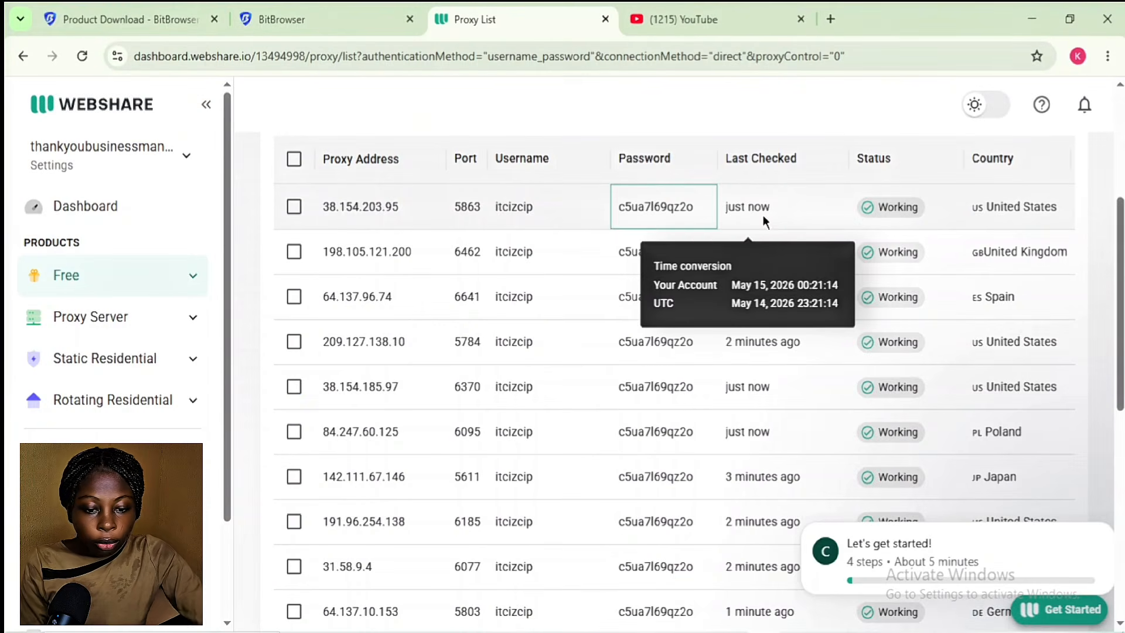
pyautogui.click(747, 209)
pyautogui.click(437, 216)
pyautogui.click(304, 19)
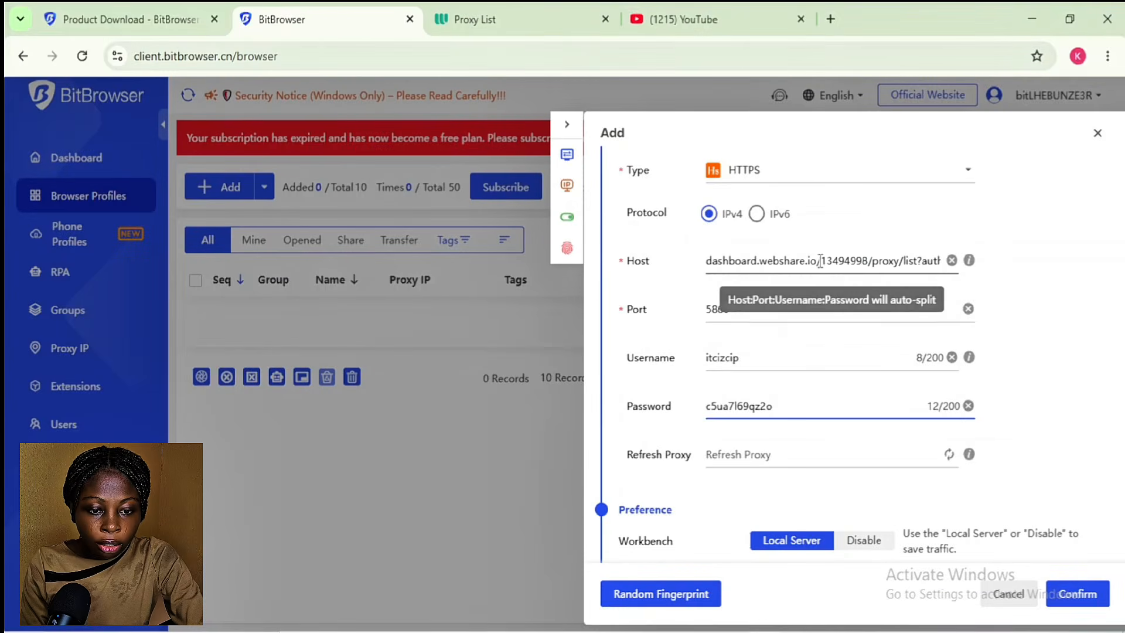
pyautogui.scroll(-8, 849, 352)
# Step: Keep Windows as the OS, leave display language at default, and confirm the UK-Social-01 profile
pyautogui.scroll(-10, 891, 263)
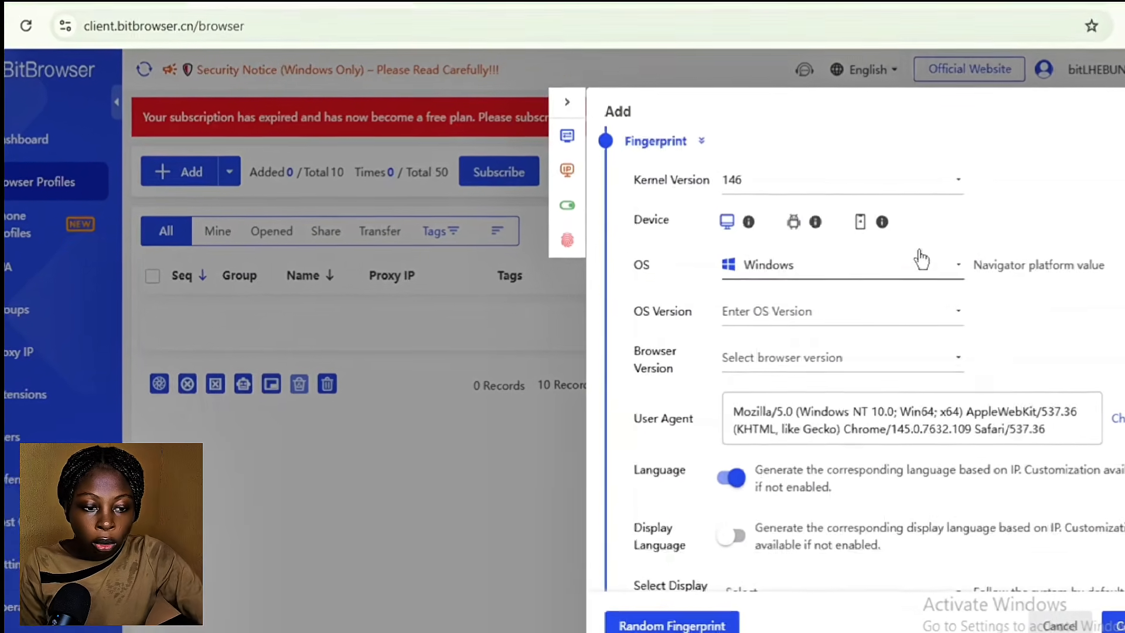
pyautogui.click(921, 258)
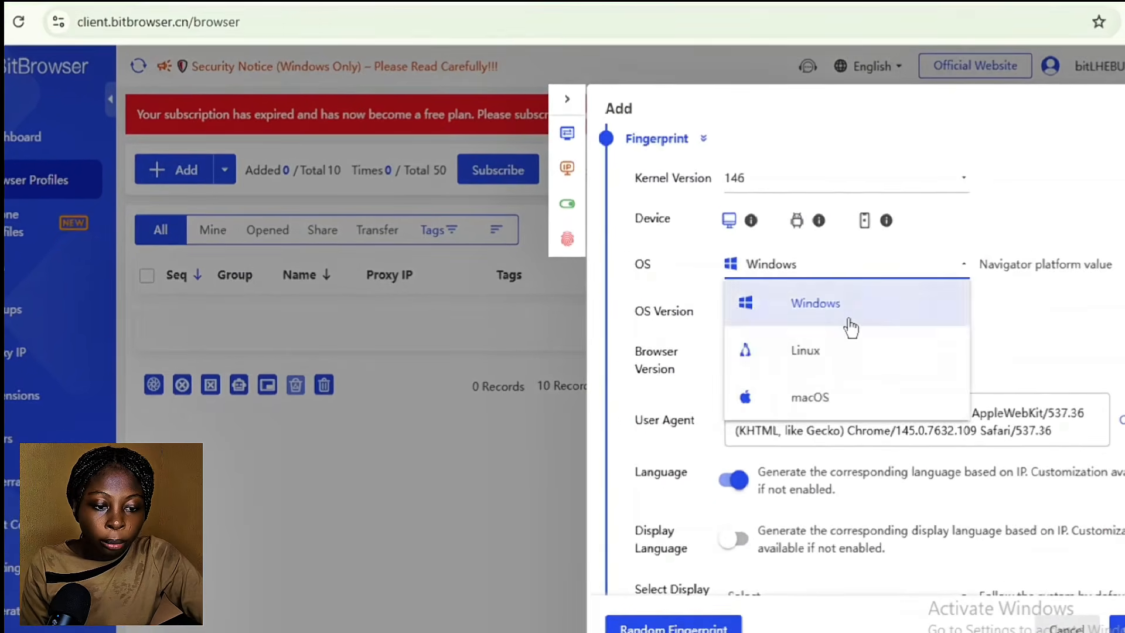
pyautogui.click(849, 327)
pyautogui.scroll(-3, 762, 340)
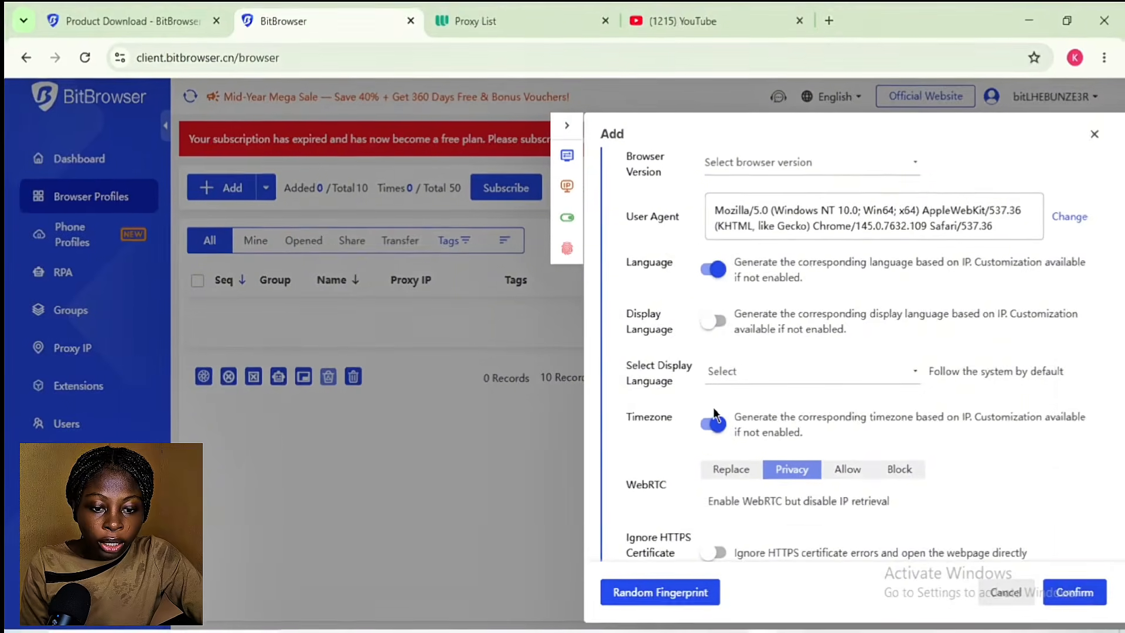
pyautogui.click(736, 322)
pyautogui.click(736, 322)
pyautogui.scroll(-12, 850, 352)
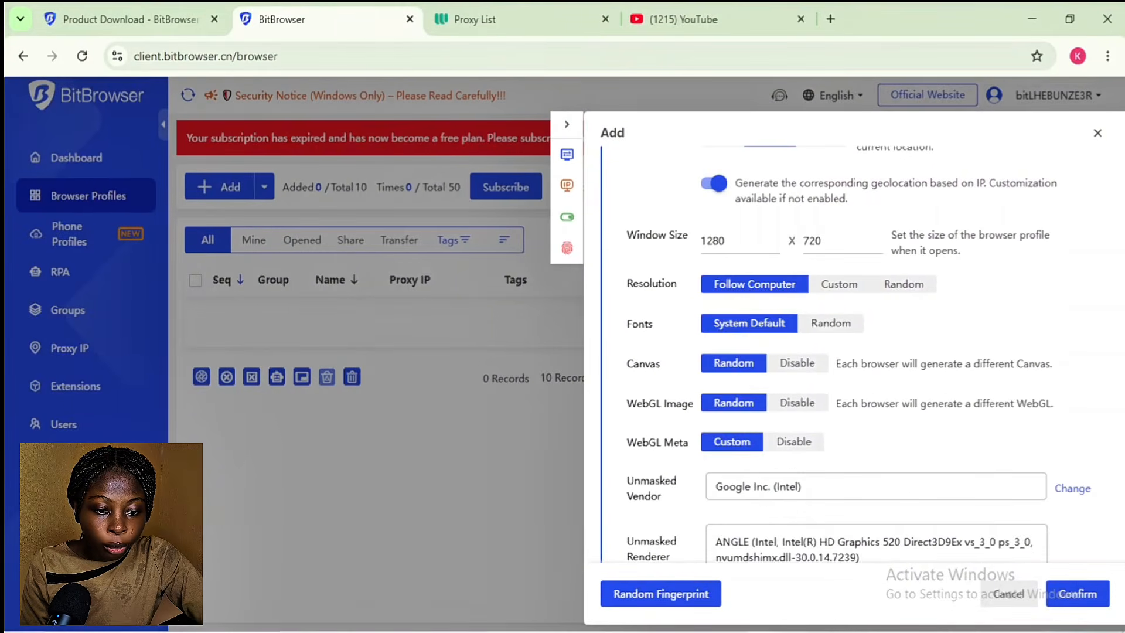
pyautogui.scroll(-5, 850, 351)
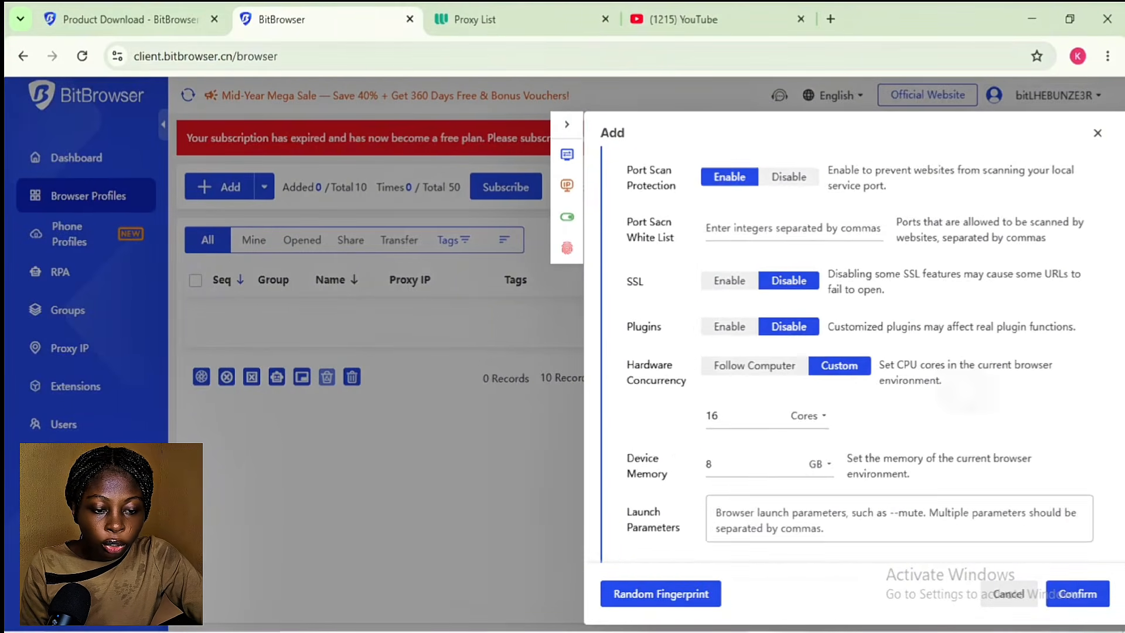
pyautogui.click(1077, 594)
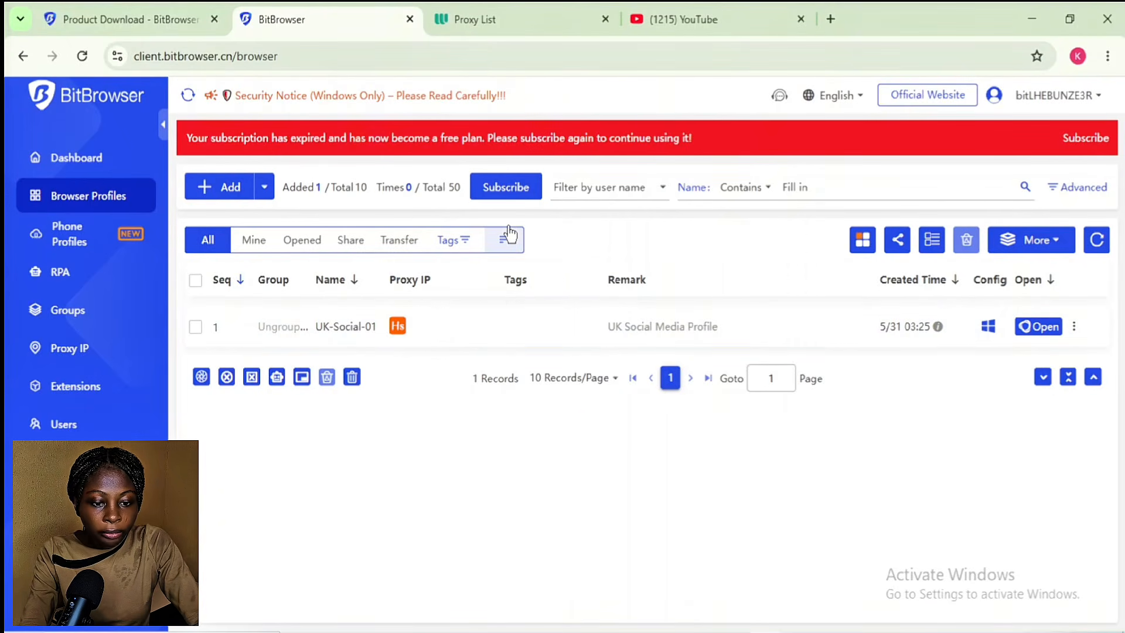
# Step: Select only the last four proxies in the Webshare proxy list
pyautogui.click(527, 20)
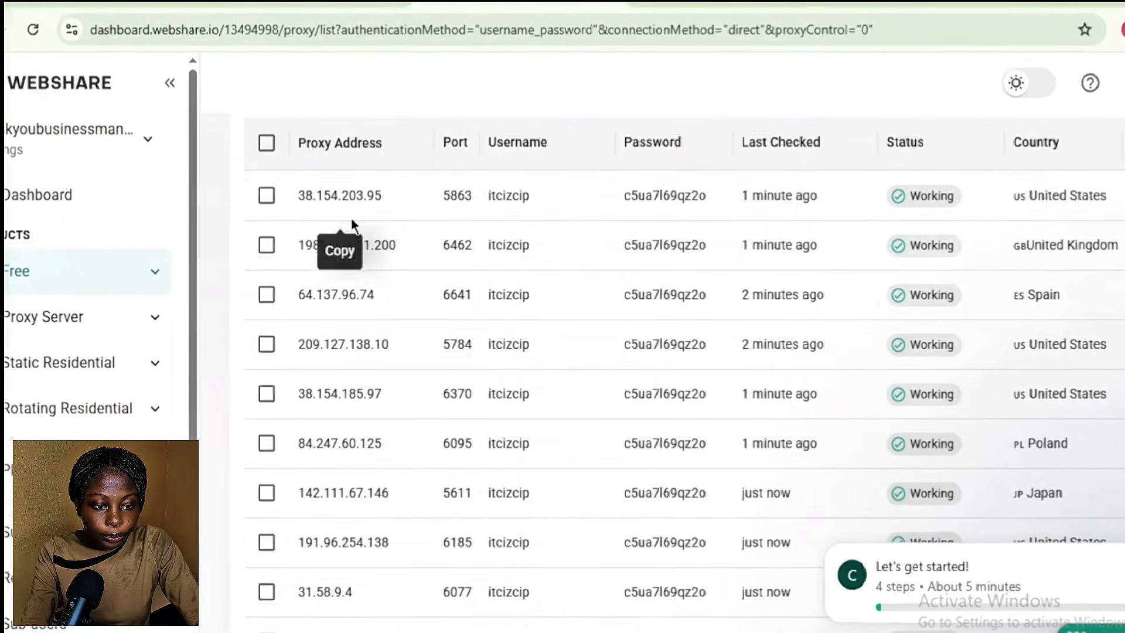
pyautogui.click(266, 142)
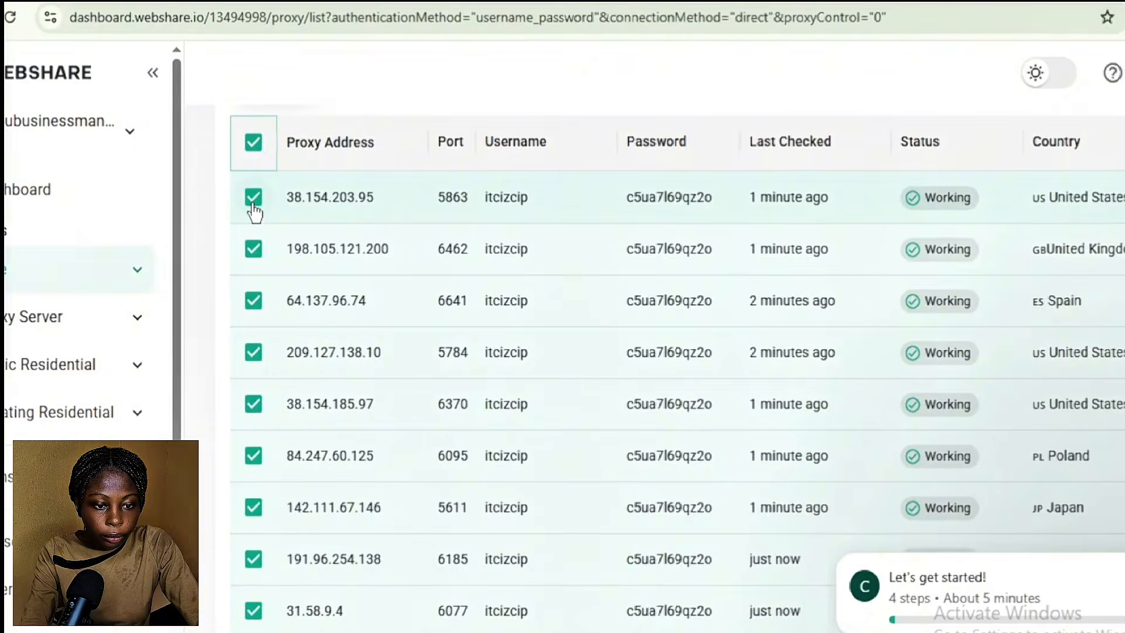
pyautogui.scroll(-3, 255, 212)
pyautogui.moveTo(310, 395); pyautogui.dragTo(375, 395)
pyautogui.scroll(4, 347, 296)
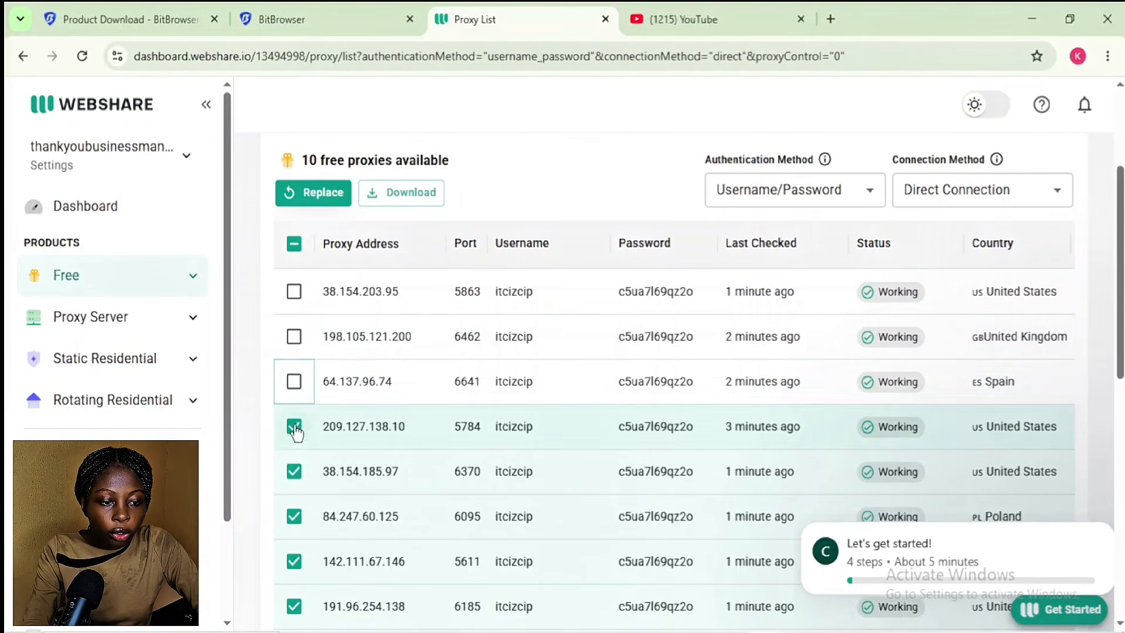
pyautogui.click(295, 517)
pyautogui.scroll(-5, 290, 410)
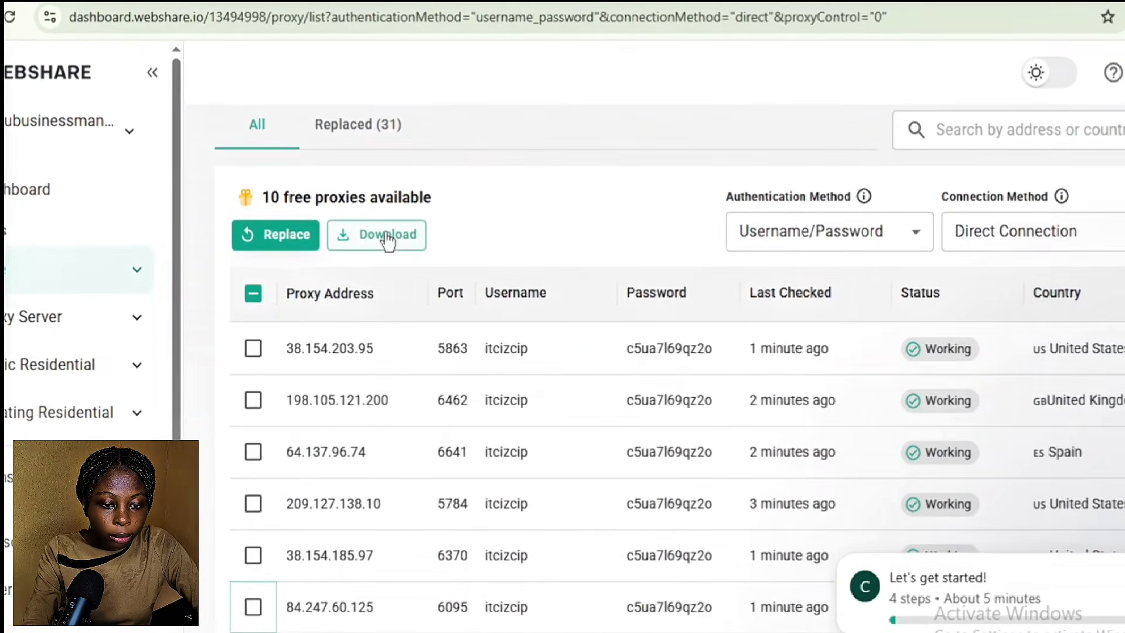
# Step: Download them as Webshare 4 proxies.txt, open it in Notepad and select all four lines
pyautogui.click(387, 235)
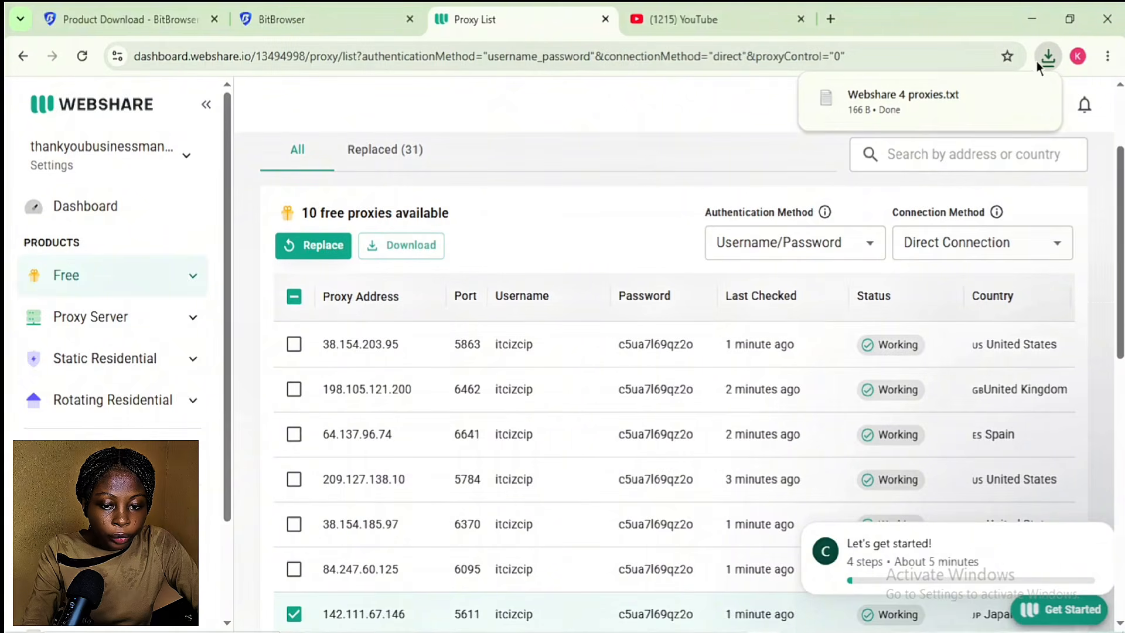
pyautogui.click(964, 96)
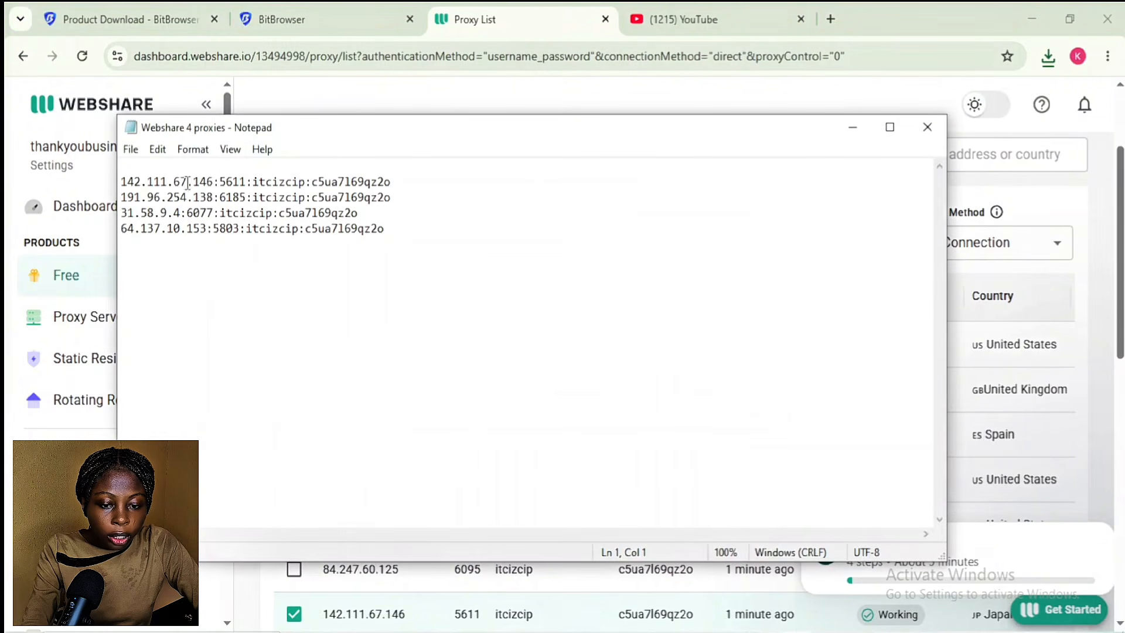
pyautogui.moveTo(120, 182); pyautogui.dragTo(398, 224)
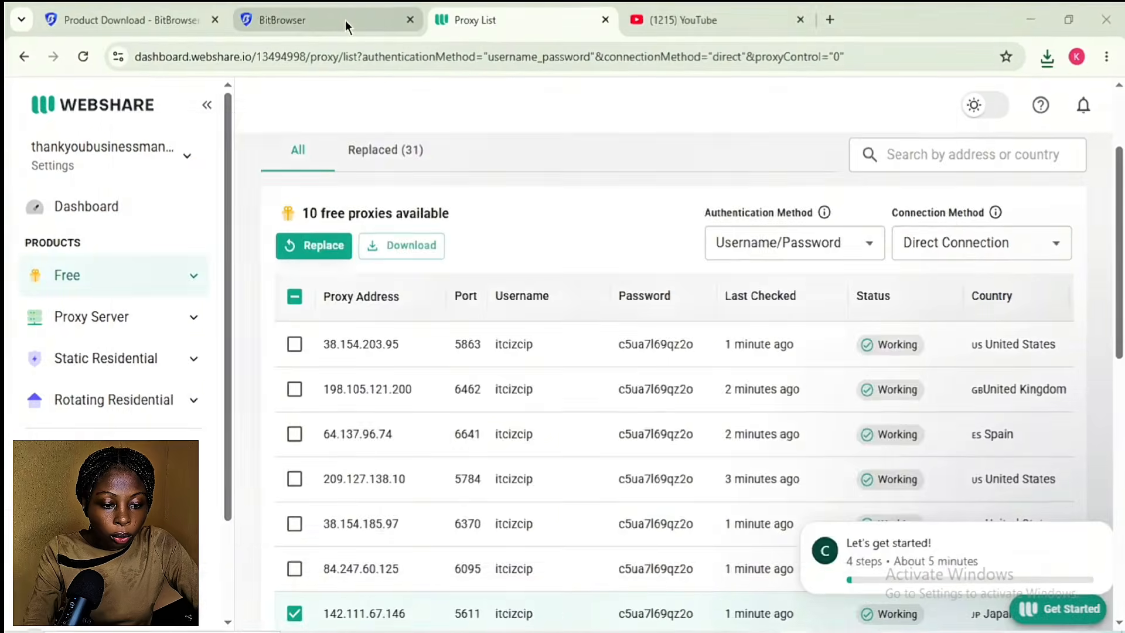
# Step: Batch-add the four downloaded proxies in Proxy Management so they list as Socks5 entries
pyautogui.click(344, 19)
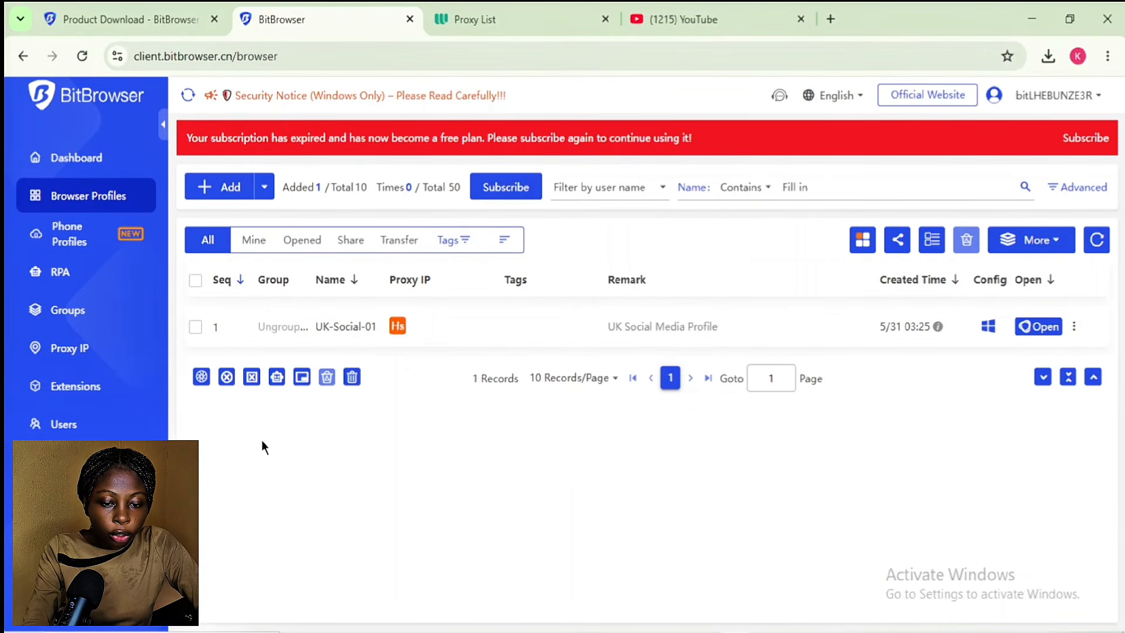
pyautogui.click(67, 350)
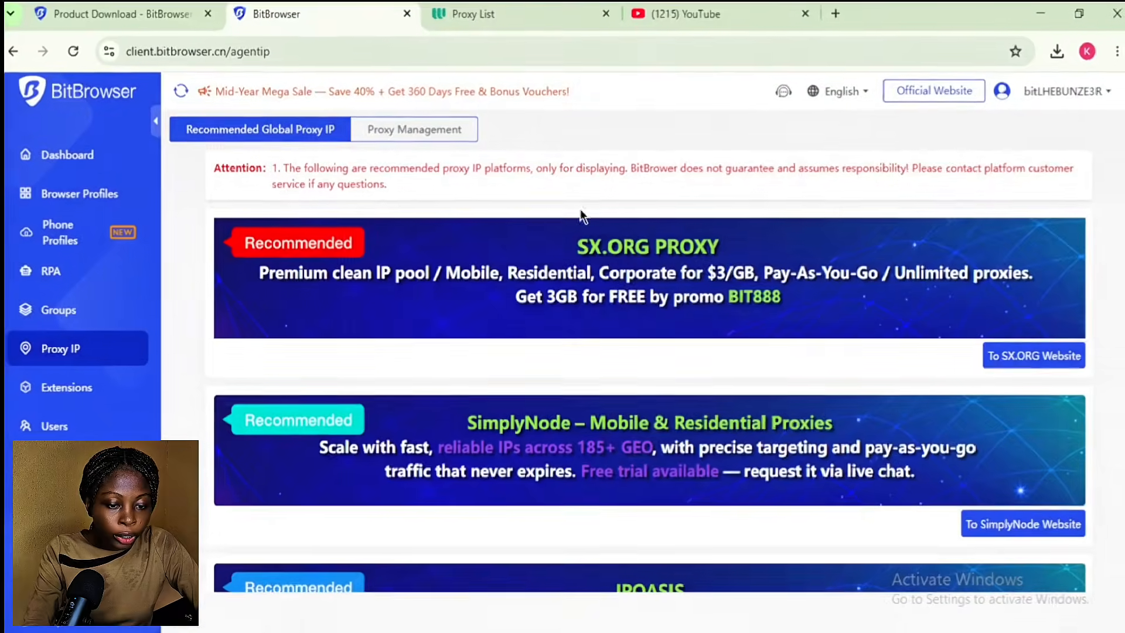
pyautogui.click(385, 119)
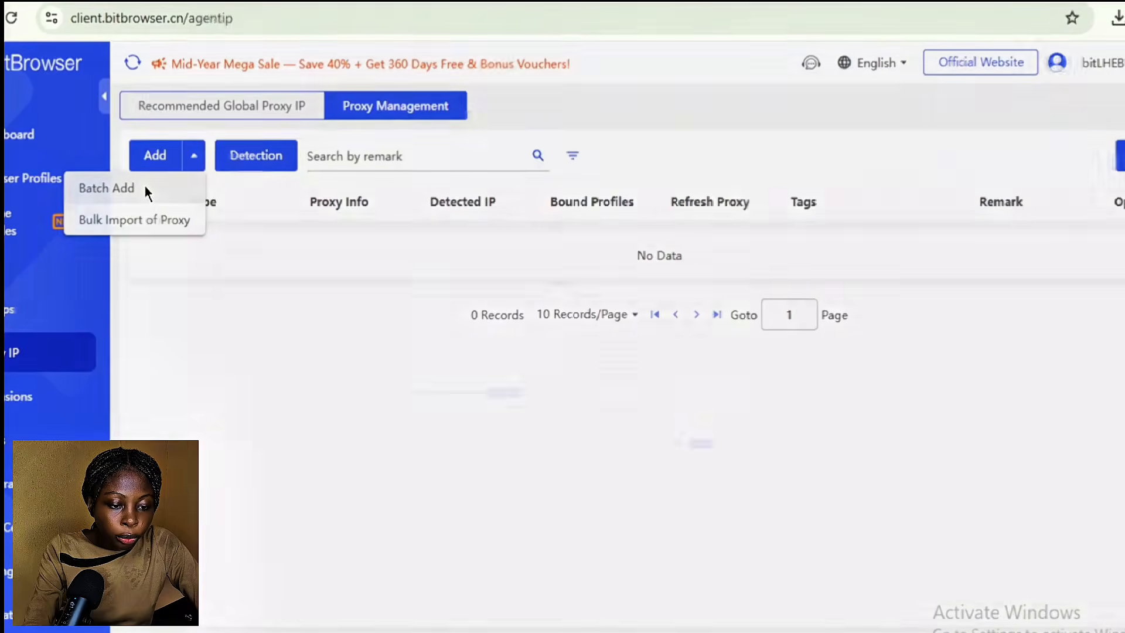
pyautogui.click(146, 185)
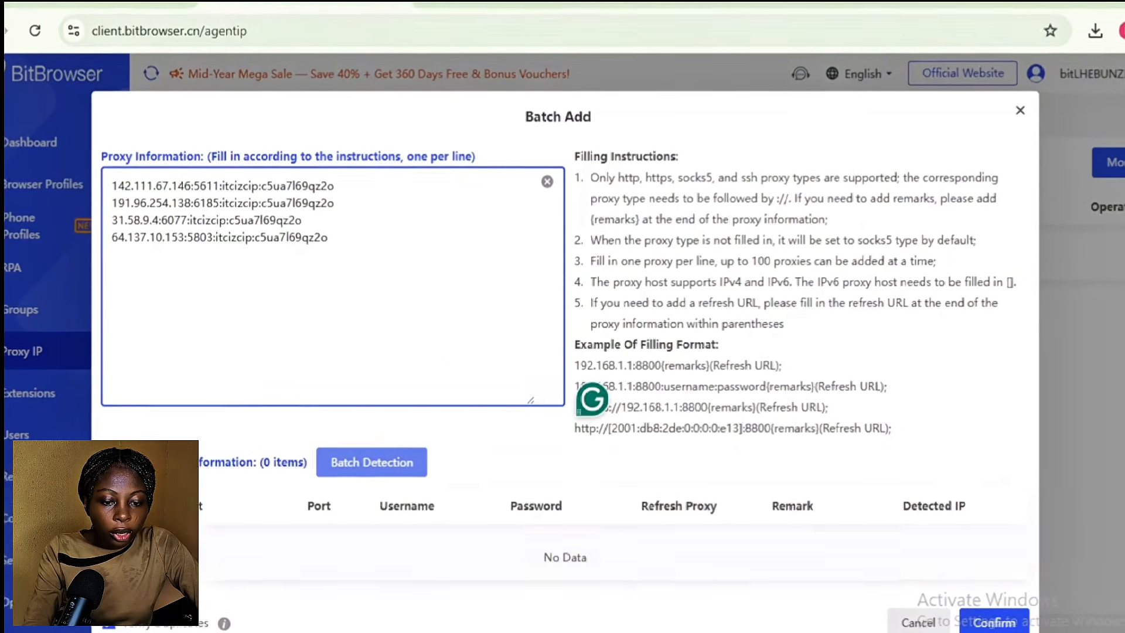
pyautogui.click(1004, 623)
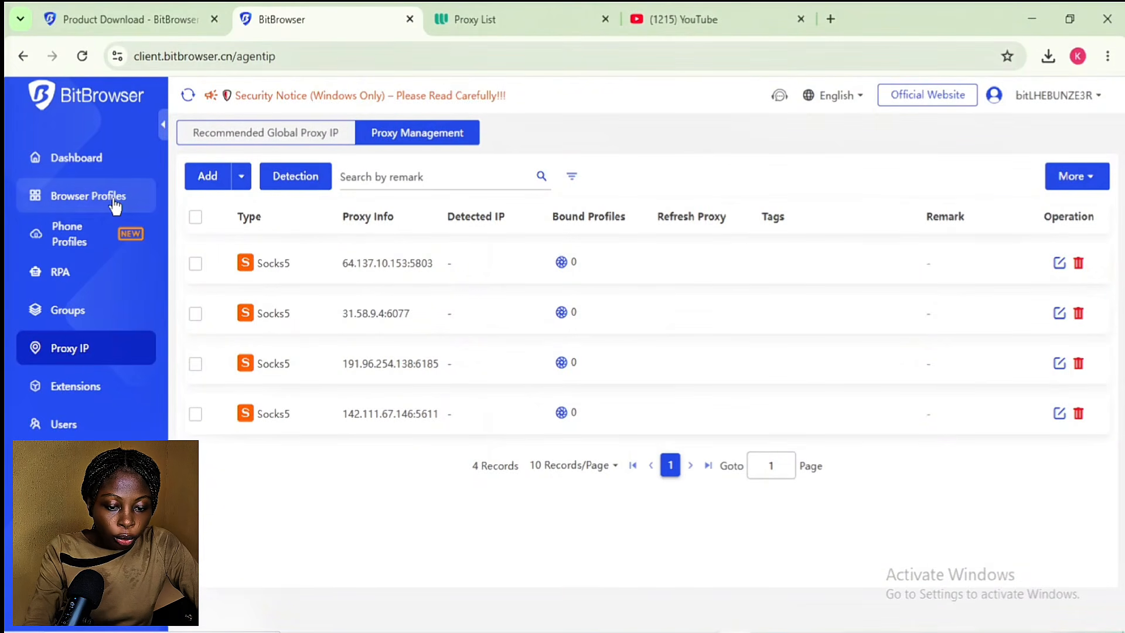
# Step: Start a new browser profile named 'Social Media 2' with a Social Media tag and YouTube platform
pyautogui.click(114, 202)
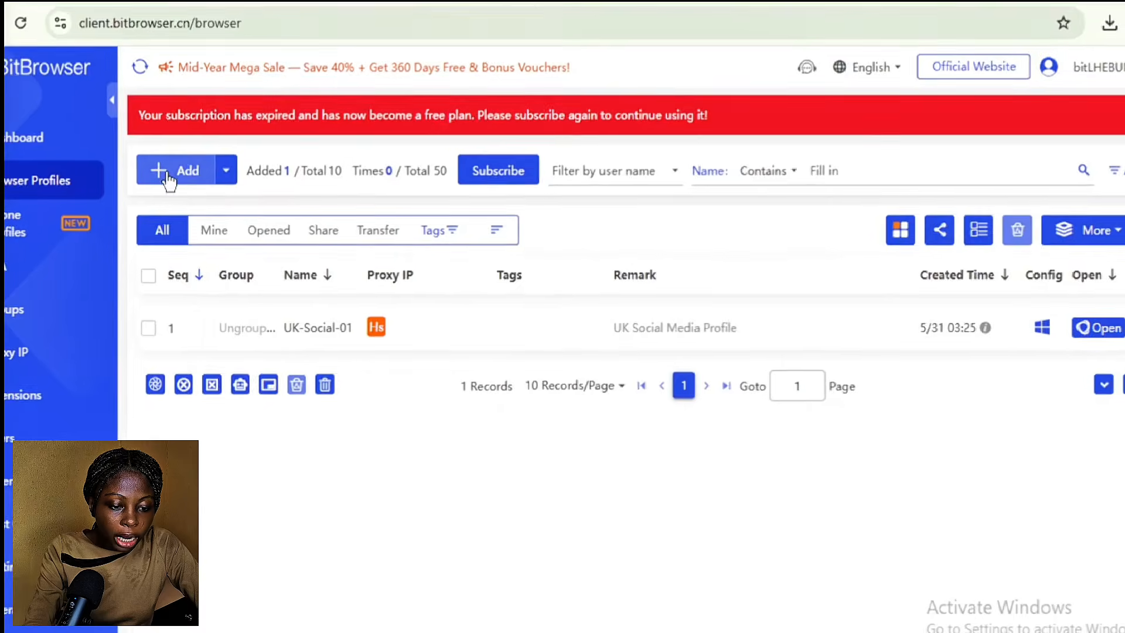
pyautogui.click(174, 175)
pyautogui.write('Social Media 2')
pyautogui.click(730, 239)
pyautogui.write('Social Media Ma')
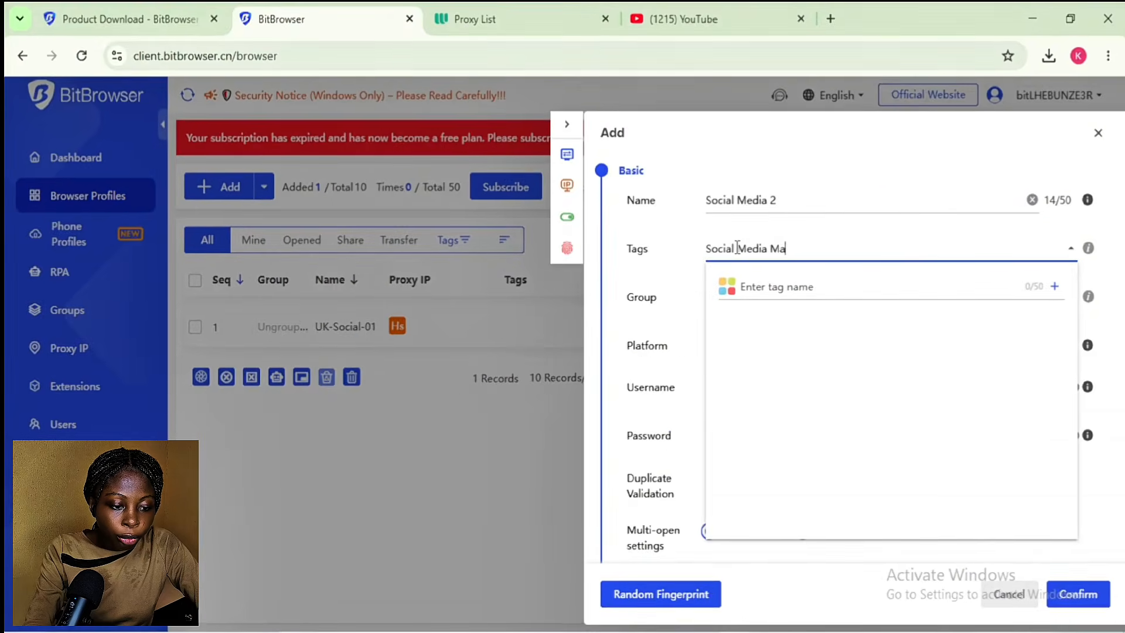
pyautogui.click(996, 351)
pyautogui.click(749, 392)
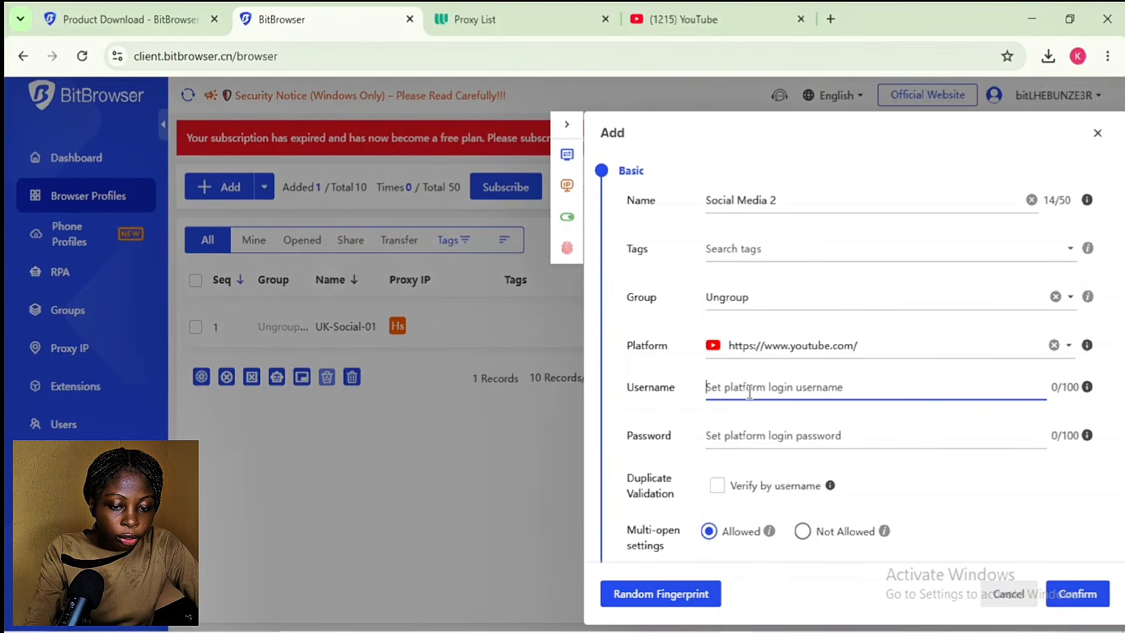
# Step: Enter the YouTube platform login username and password for the profile
pyautogui.write('Social me')
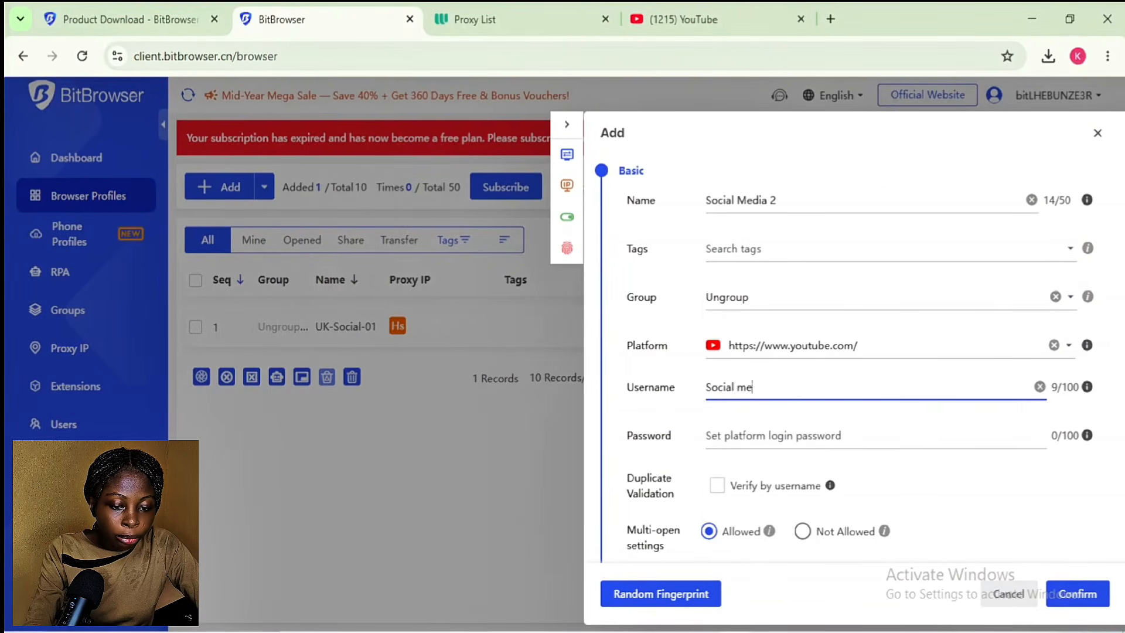
pyautogui.press('BackSpace')
pyautogui.press('BackSpace')
pyautogui.press('BackSpace')
pyautogui.press('BackSpace')
pyautogui.press('BackSpace')
pyautogui.press('BackSpace')
pyautogui.press('BackSpace')
pyautogui.press('BackSpace')
pyautogui.press('BackSpace')
pyautogui.write('@Demo202')
pyautogui.press('BackSpace')
pyautogui.press('BackSpace')
pyautogui.press('BackSpace')
pyautogui.press('BackSpace')
pyautogui.press('BackSpace')
pyautogui.press('BackSpace')
pyautogui.press('BackSpace')
pyautogui.press('BackSpace')
pyautogui.click(778, 427)
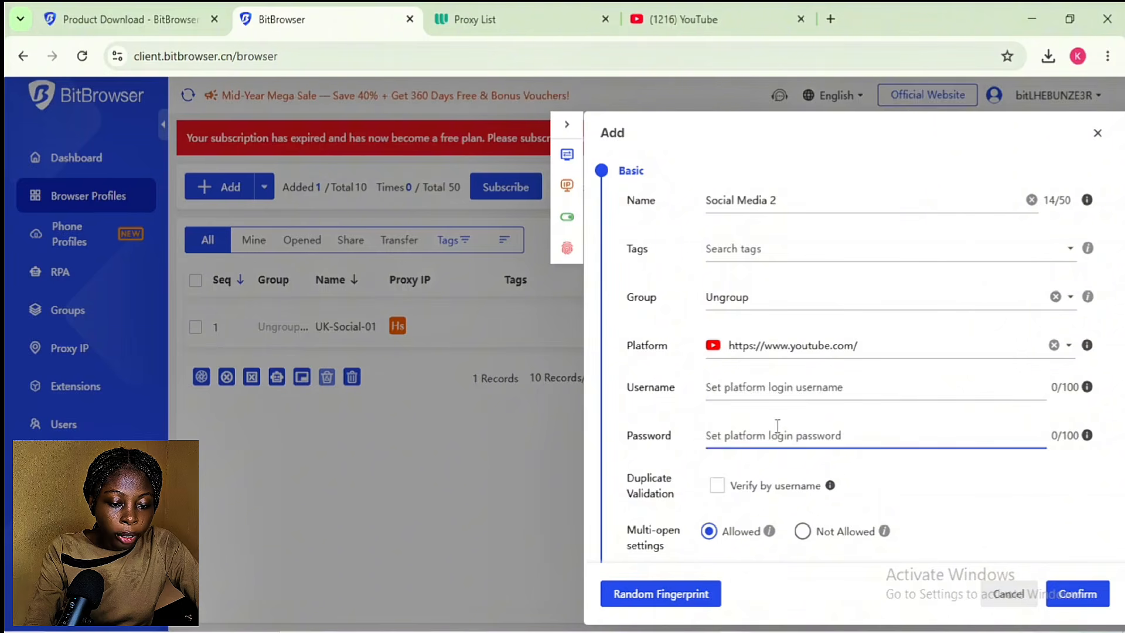
pyautogui.write('@Demo2026')
pyautogui.click(792, 386)
# Step: Add the YouTube start page, assign proxy 64.137.10.153:5803, and save the profile
pyautogui.scroll(-10, 786, 381)
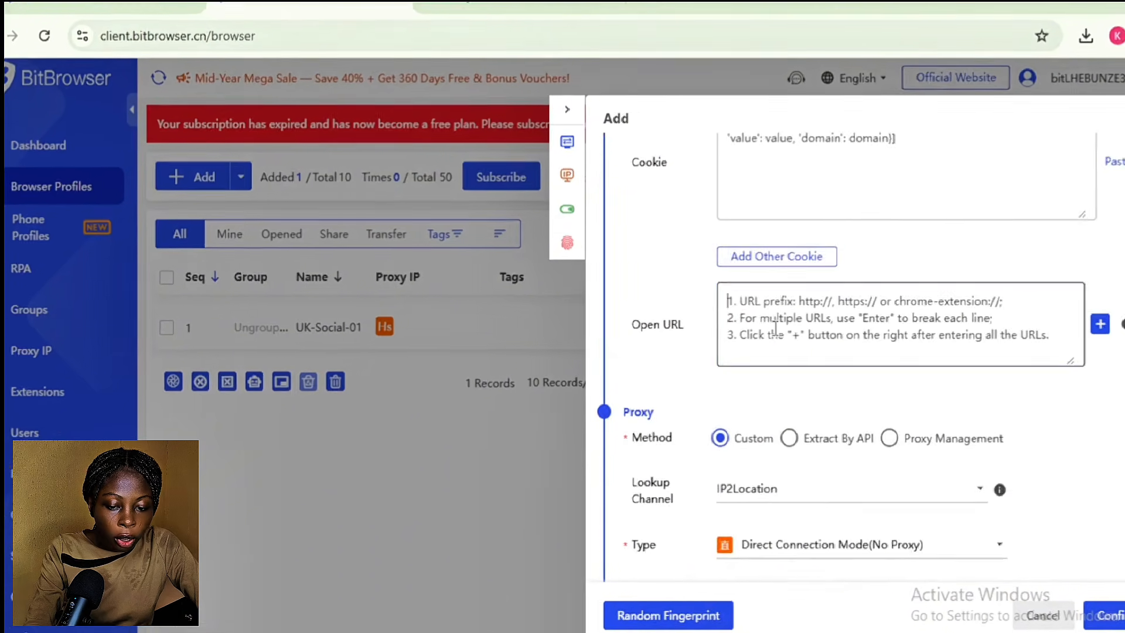
pyautogui.write('https://www.youtube.com/')
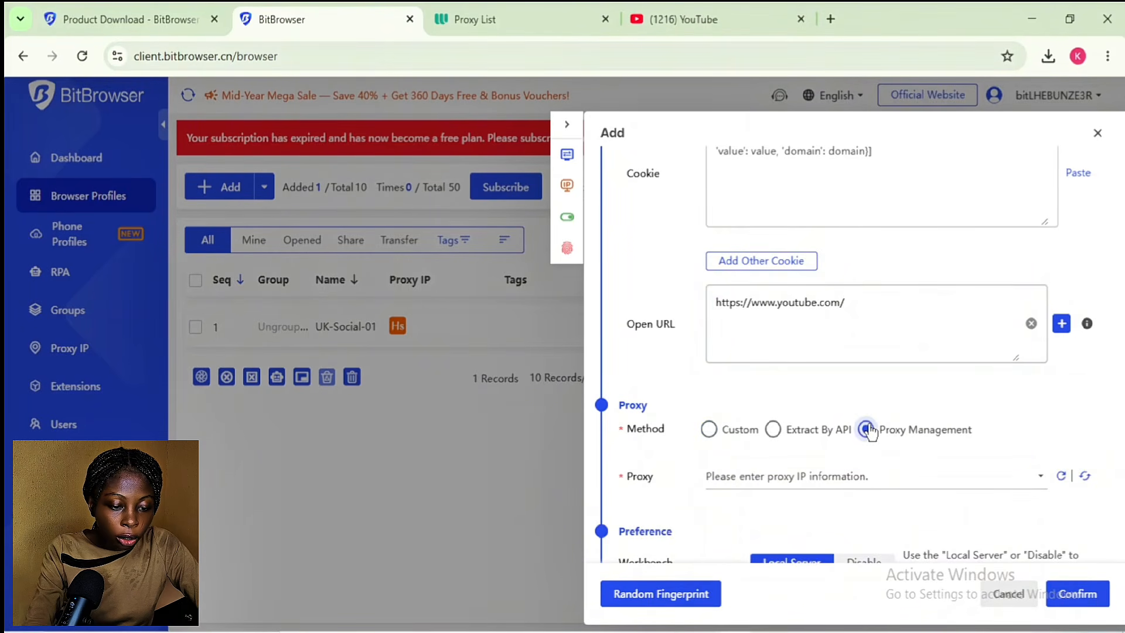
pyautogui.scroll(-3, 870, 432)
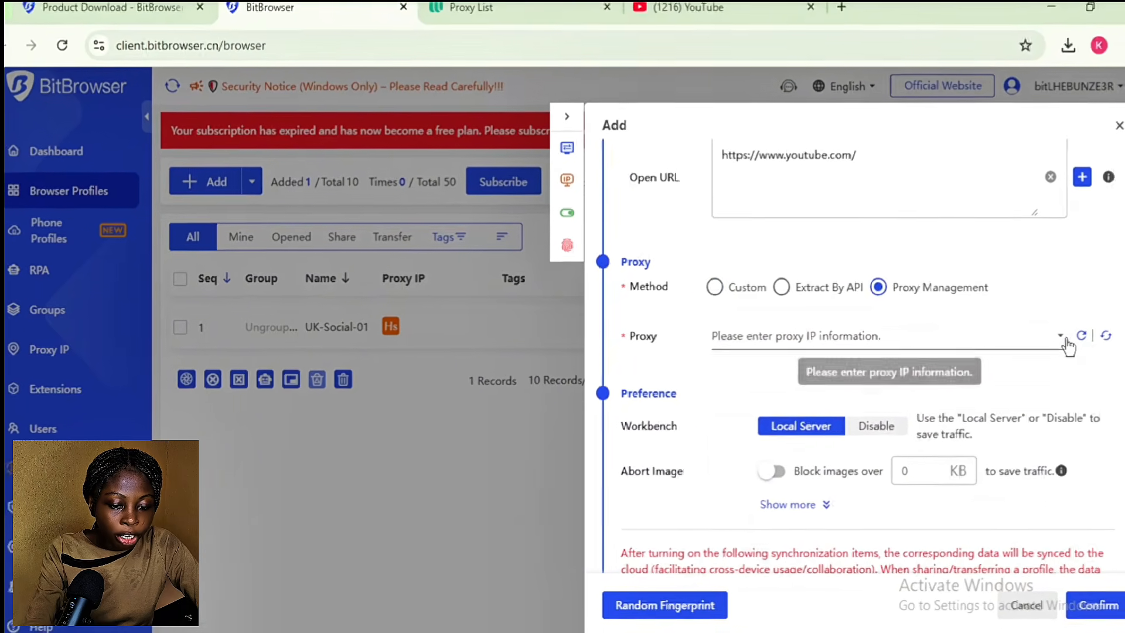
pyautogui.click(1067, 345)
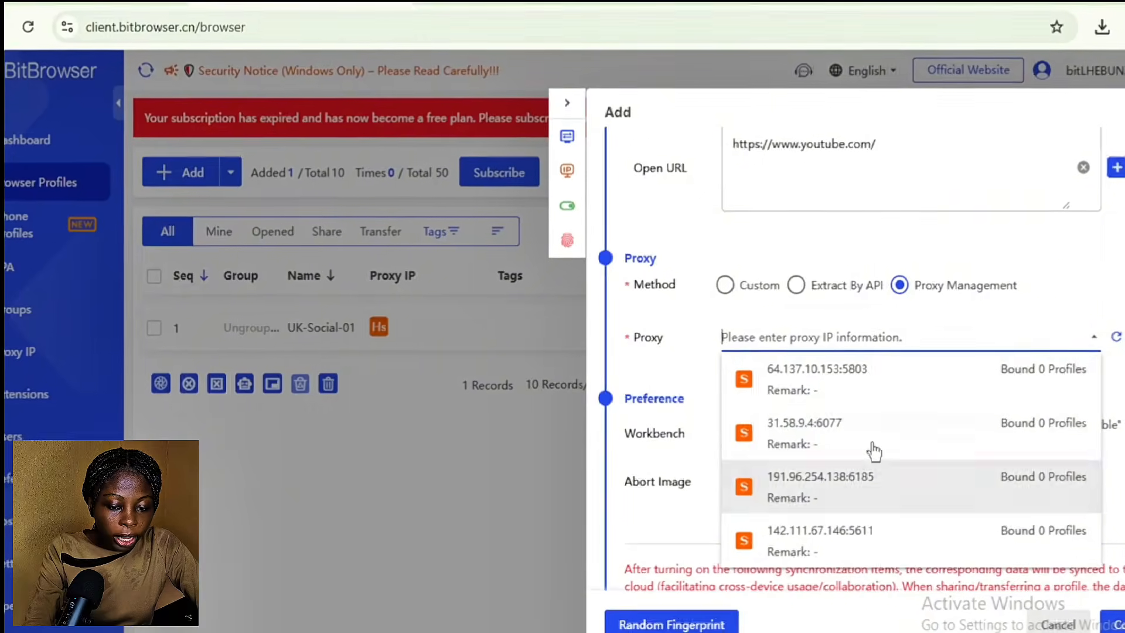
pyautogui.click(907, 396)
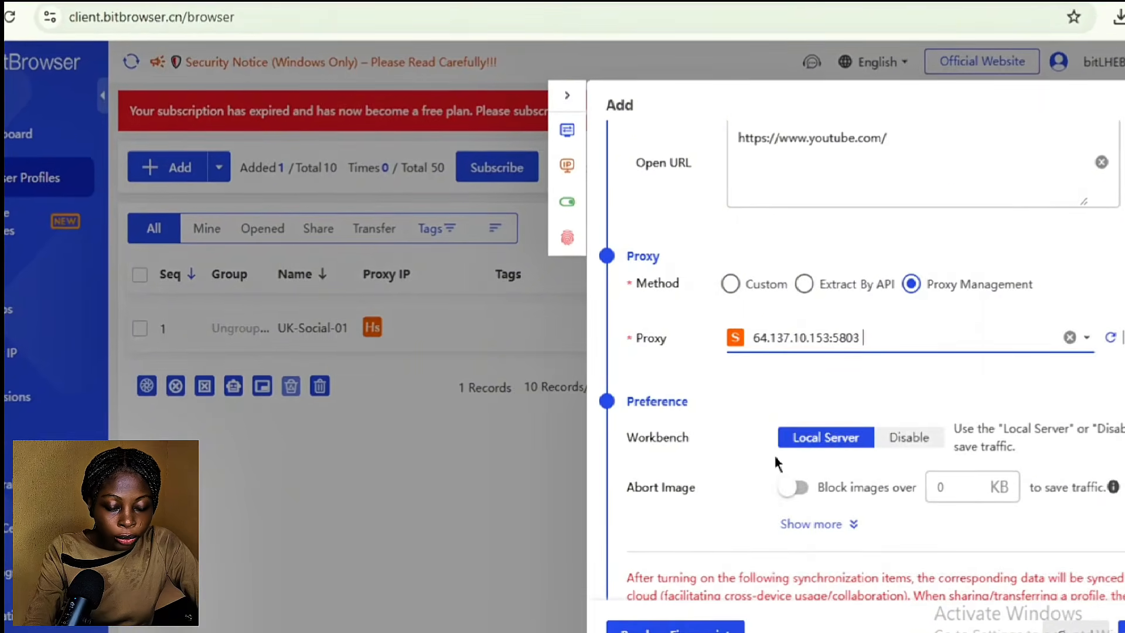
pyautogui.scroll(-4, 938, 379)
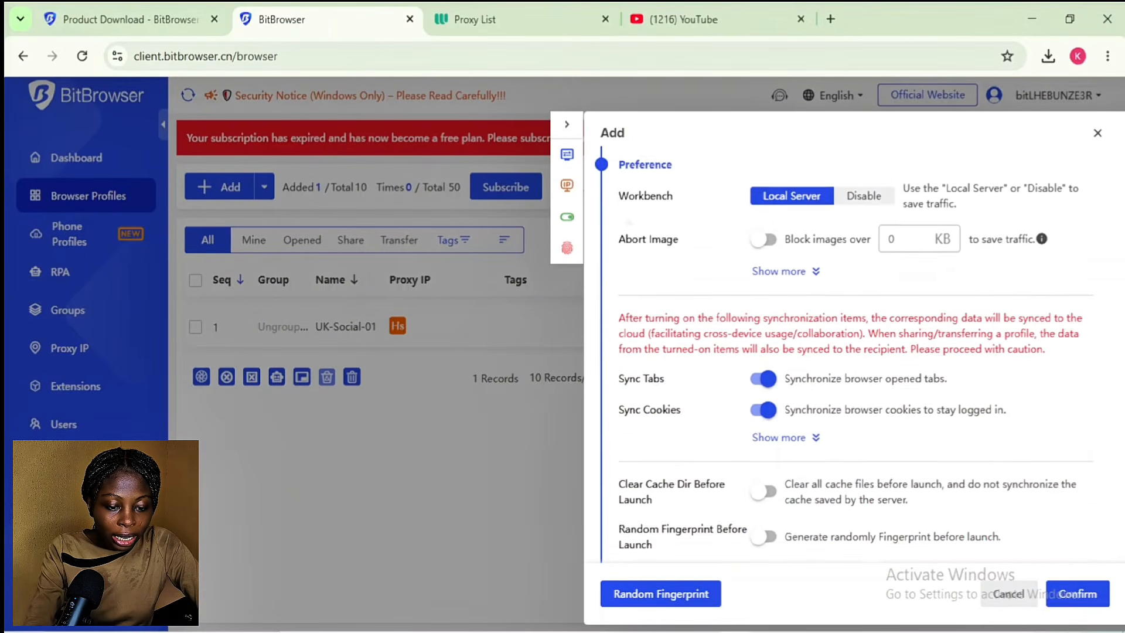
pyautogui.scroll(-10, 924, 512)
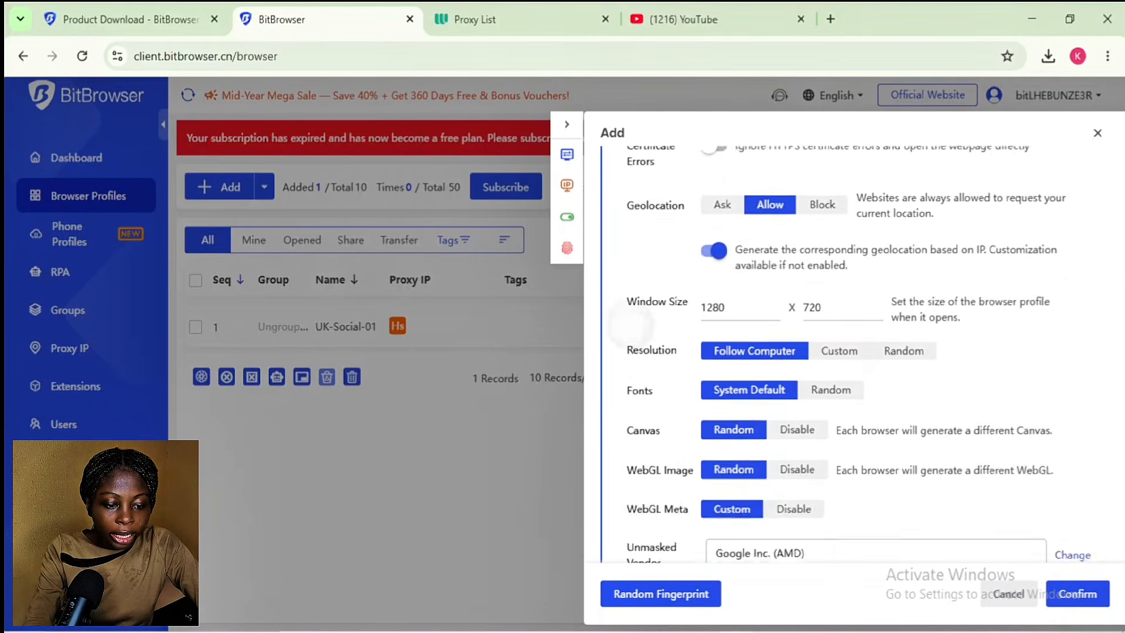
pyautogui.click(1077, 593)
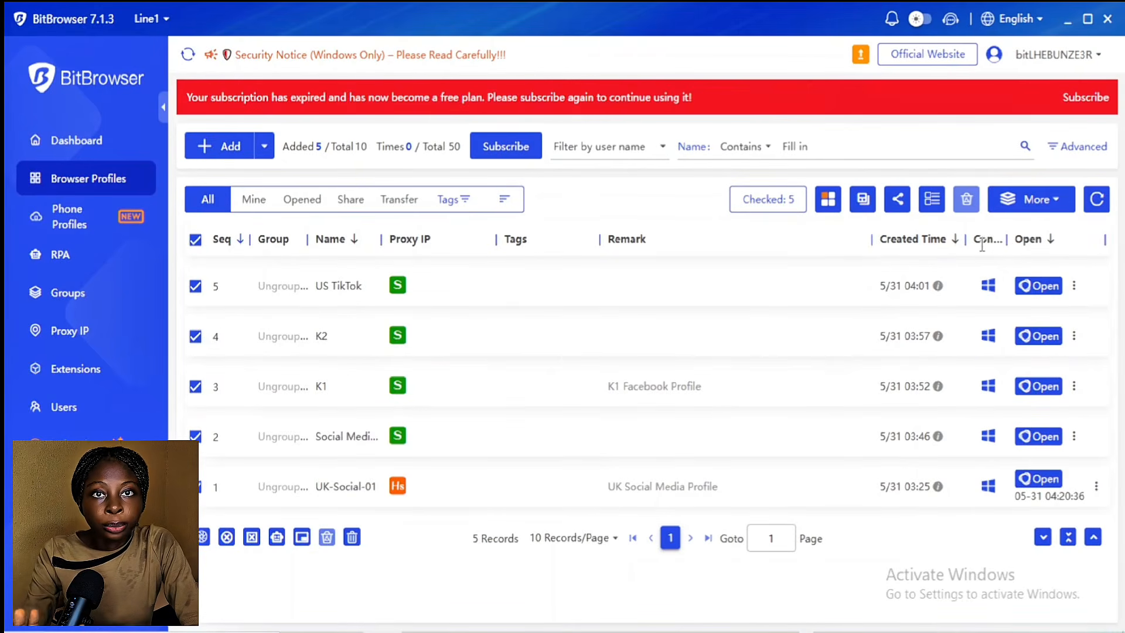
# Step: Launch the Social Media browser profile from the Browser Profiles list
pyautogui.click(1075, 287)
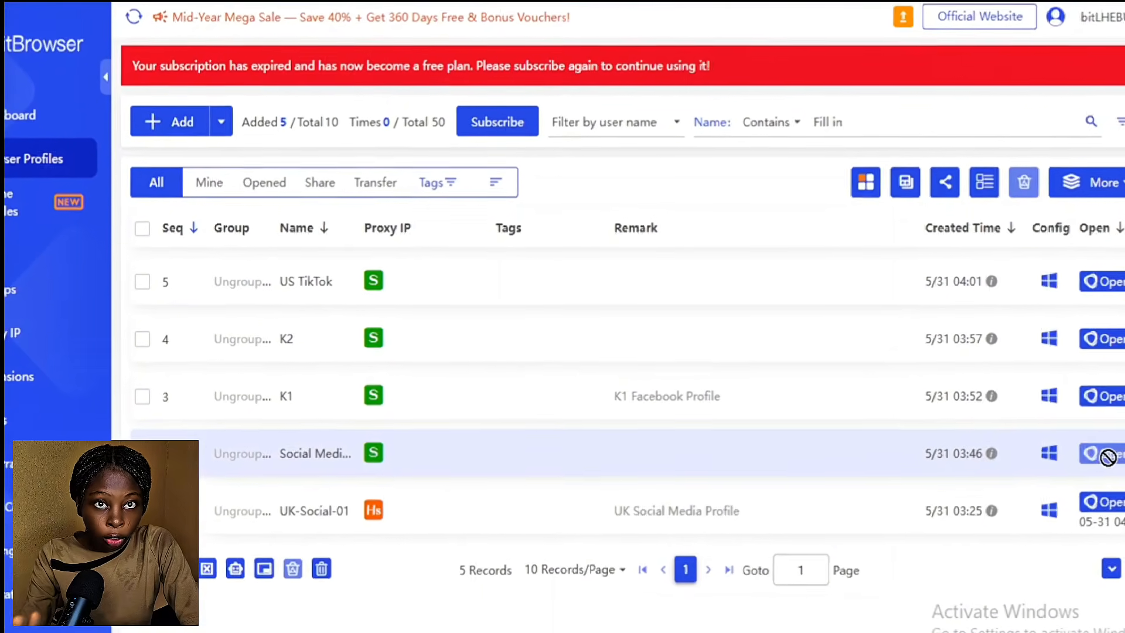
pyautogui.click(1106, 456)
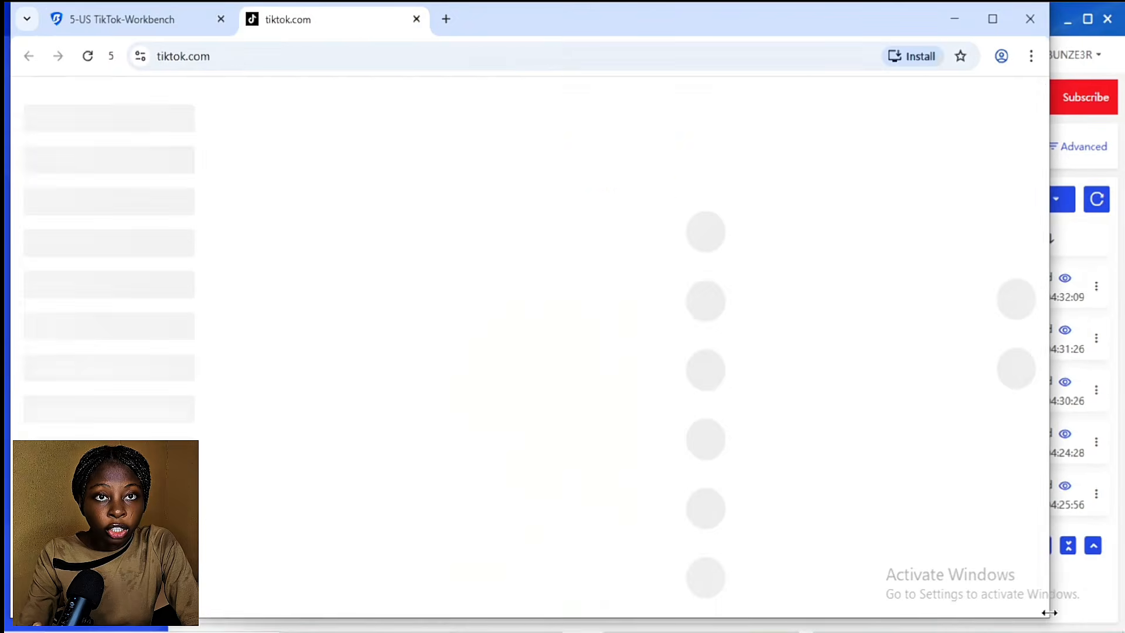
# Step: Shrink the TikTok profile window and load YouTube in all synced windows
pyautogui.moveTo(1048, 617); pyautogui.dragTo(358, 630)
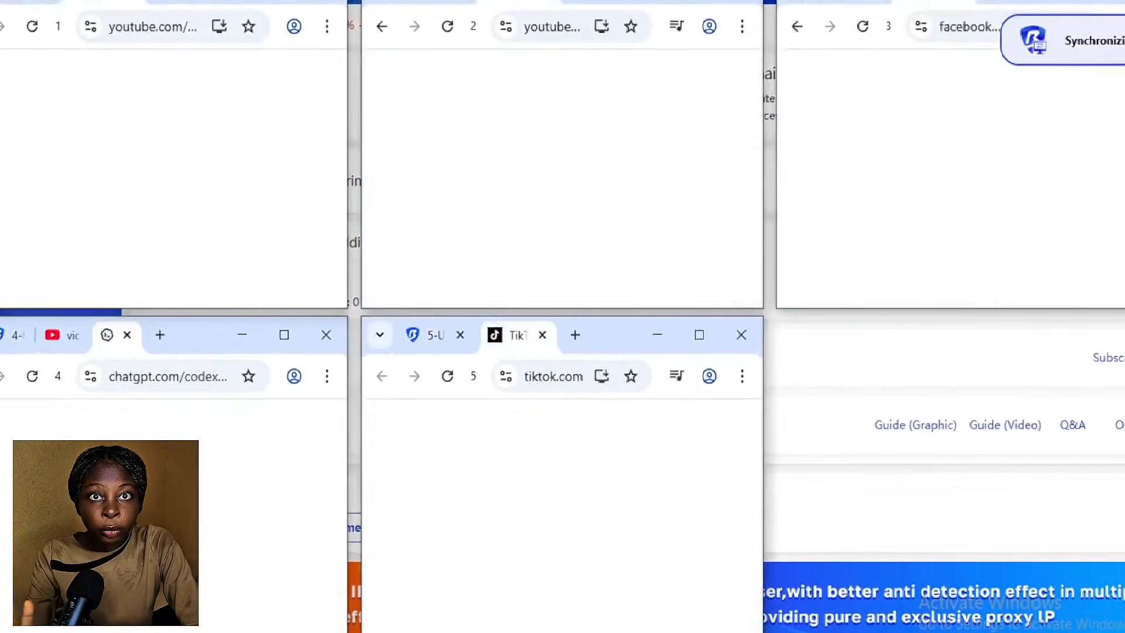
pyautogui.click(160, 1)
pyautogui.write('YOUT')
pyautogui.press('Return')
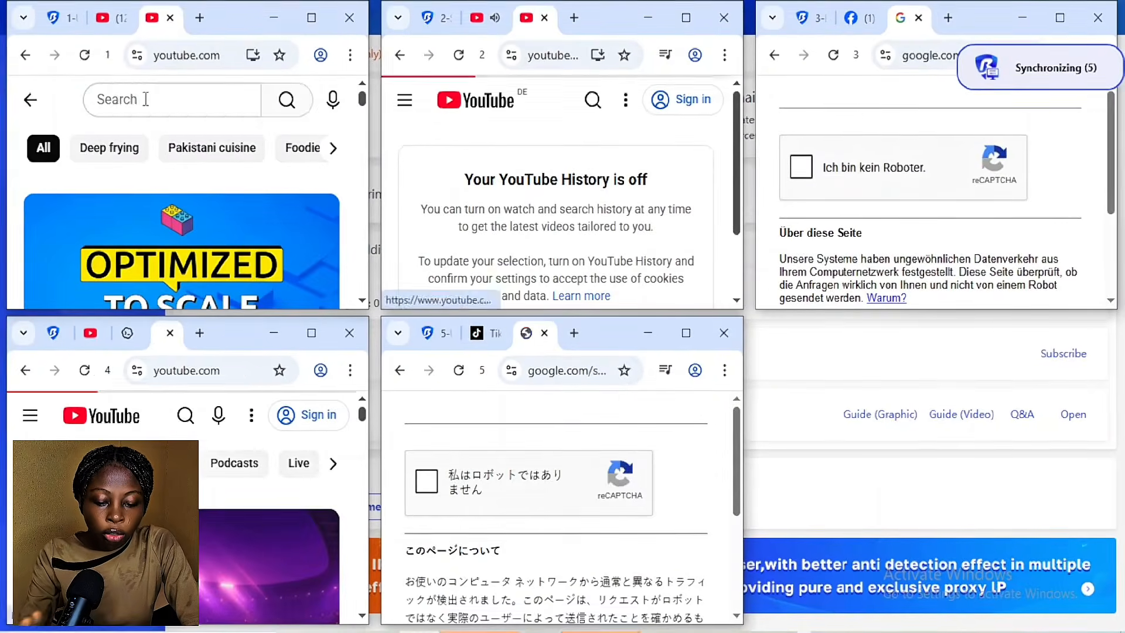
# Step: Load tiktok.com in every synced window, decline optional cookies, and reload it
pyautogui.click(214, 55)
pyautogui.write('Thttps://t')
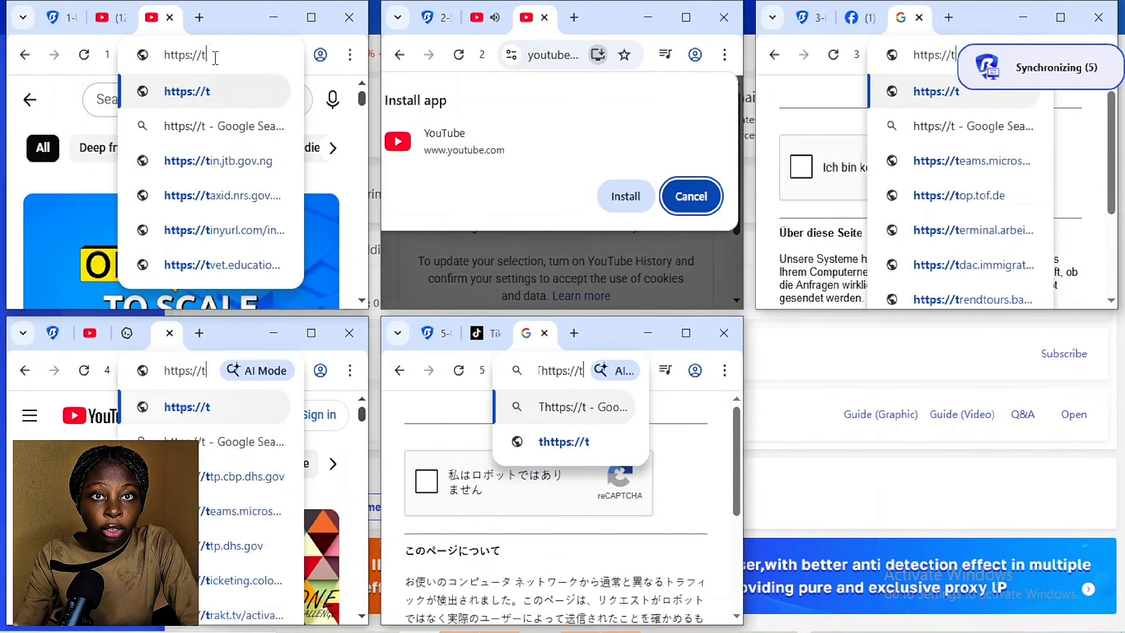
pyautogui.write('ikti')
pyautogui.press('BackSpace')
pyautogui.write('ok')
pyautogui.press('Return')
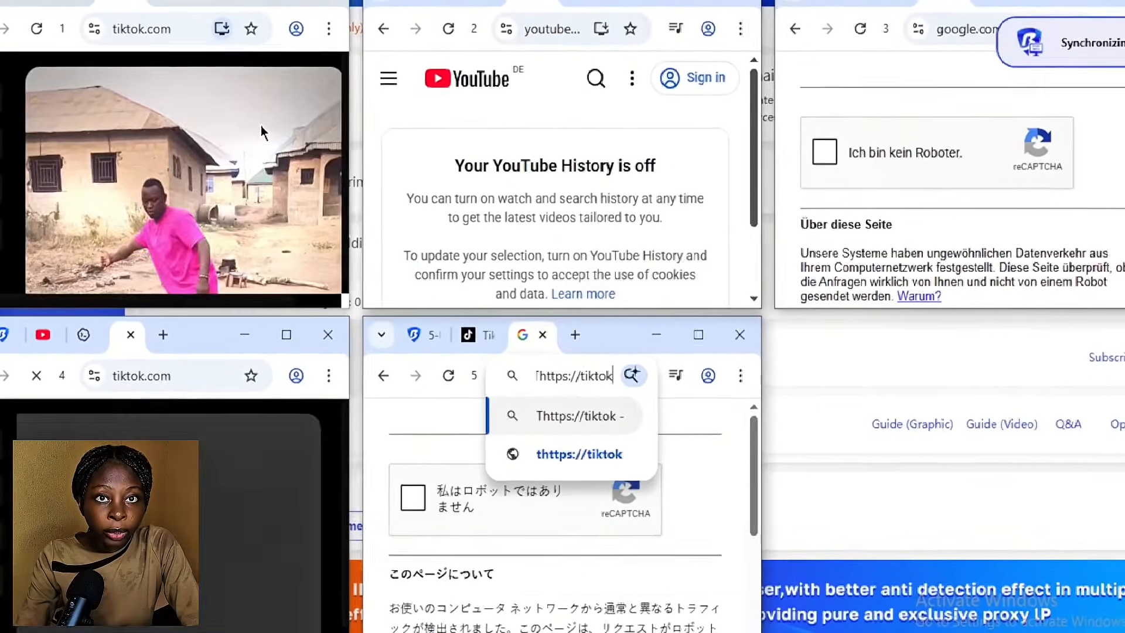
pyautogui.click(45, 258)
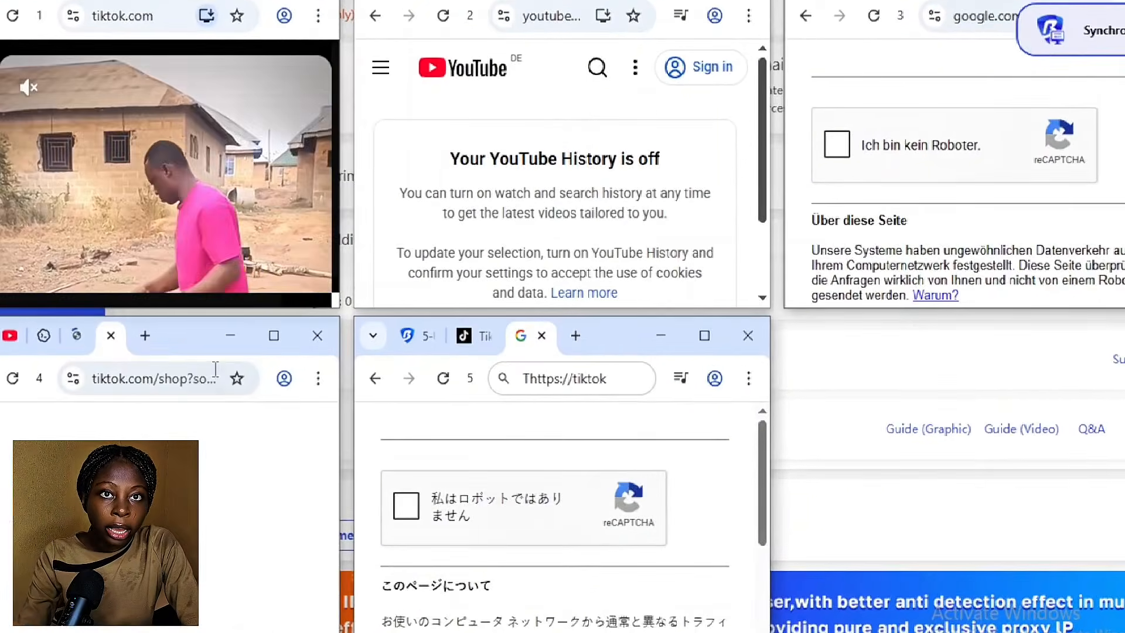
pyautogui.click(170, 16)
pyautogui.press('Return')
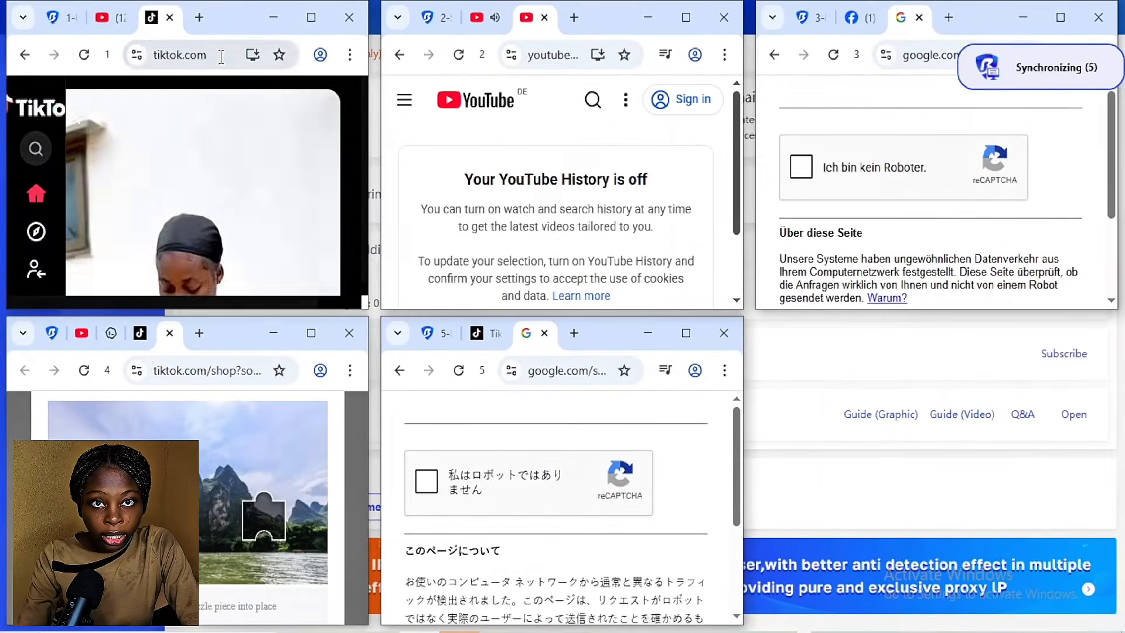
# Step: Search Google for 'reddit' in all synced windows, then return to the Google homepage
pyautogui.click(221, 57)
pyautogui.write('reddit')
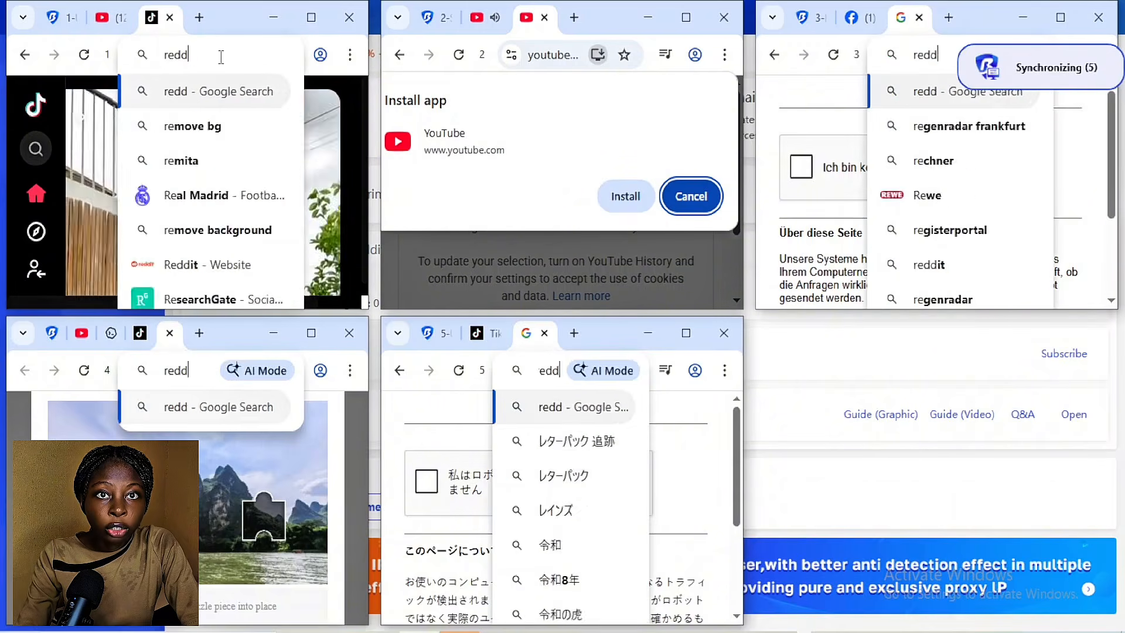
pyautogui.press('Return')
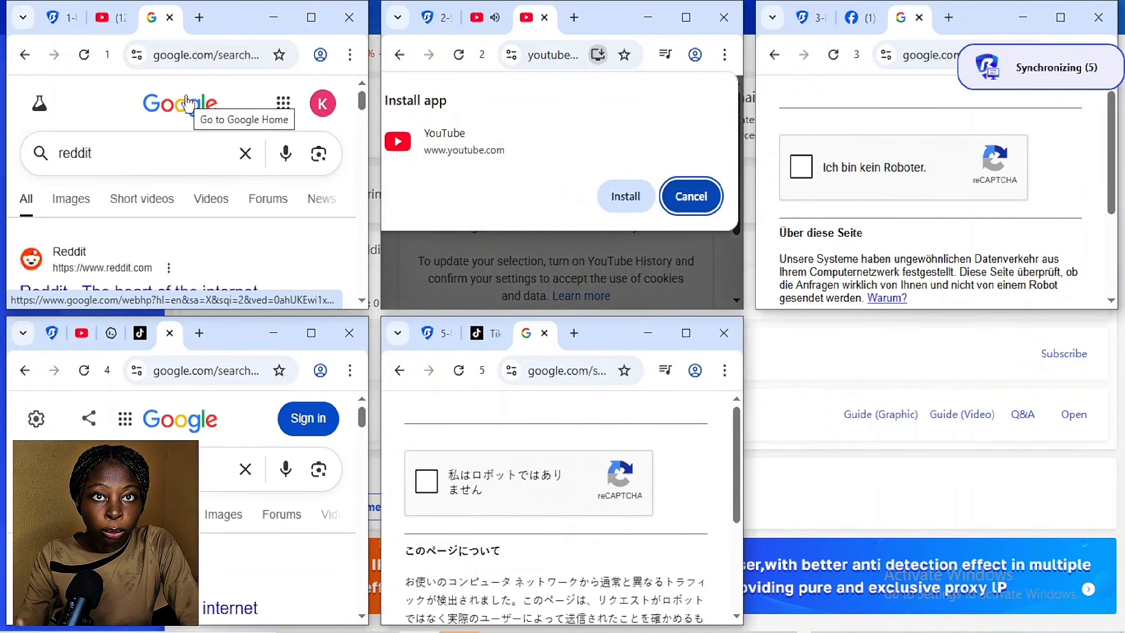
pyautogui.click(187, 104)
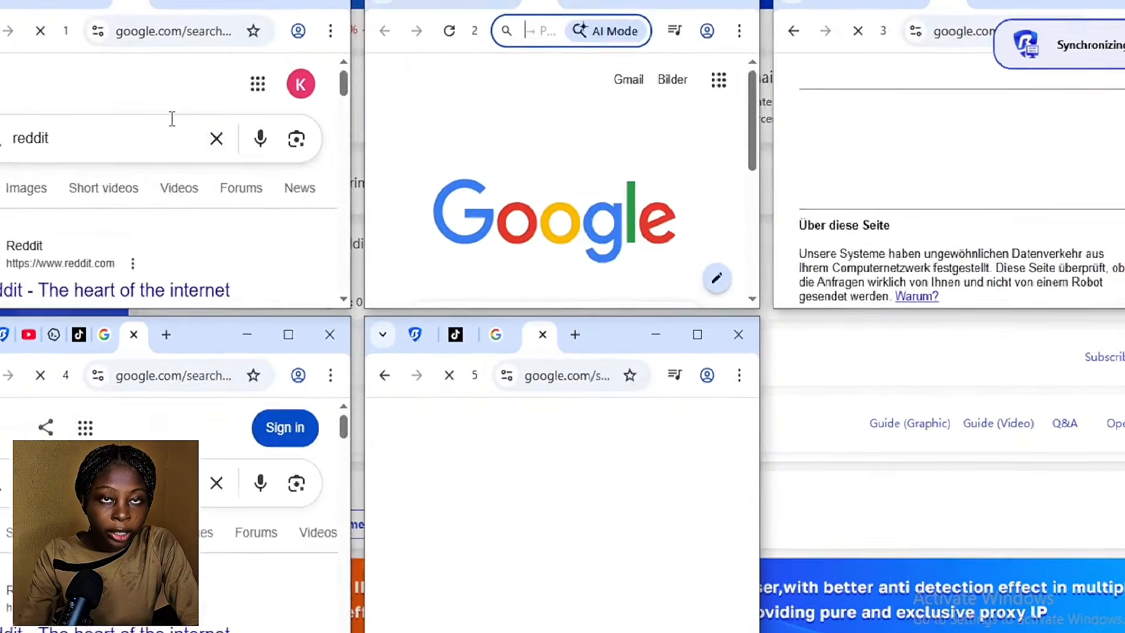
pyautogui.moveTo(336, 44)
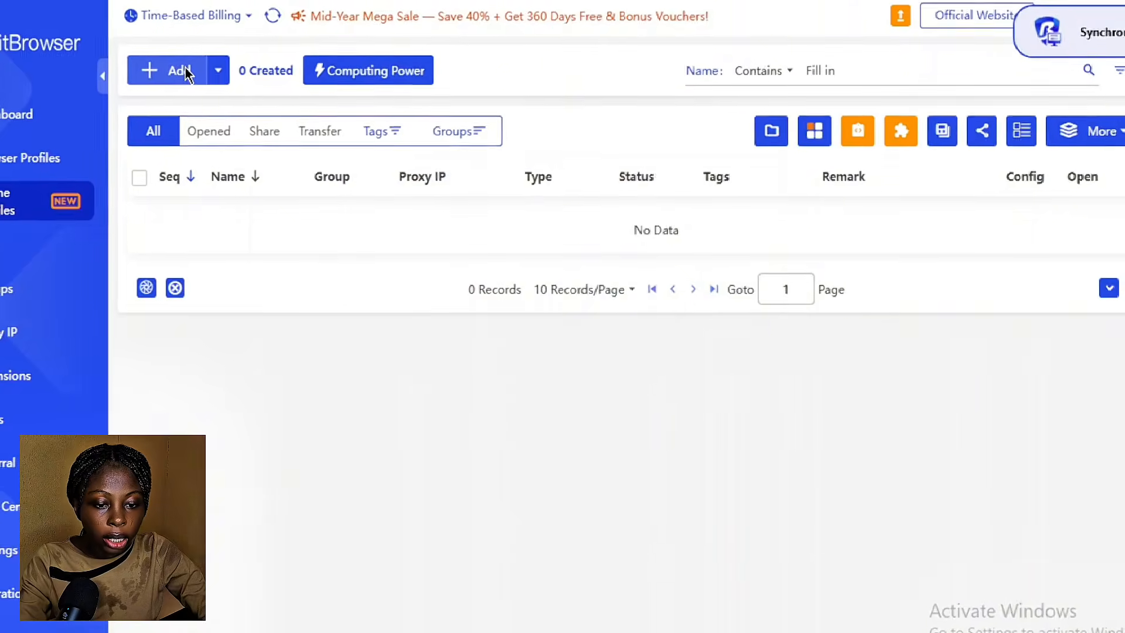
# Step: Start a Global B-15 phone profile named 'K1 Social media' with a K1 tag
pyautogui.click(184, 72)
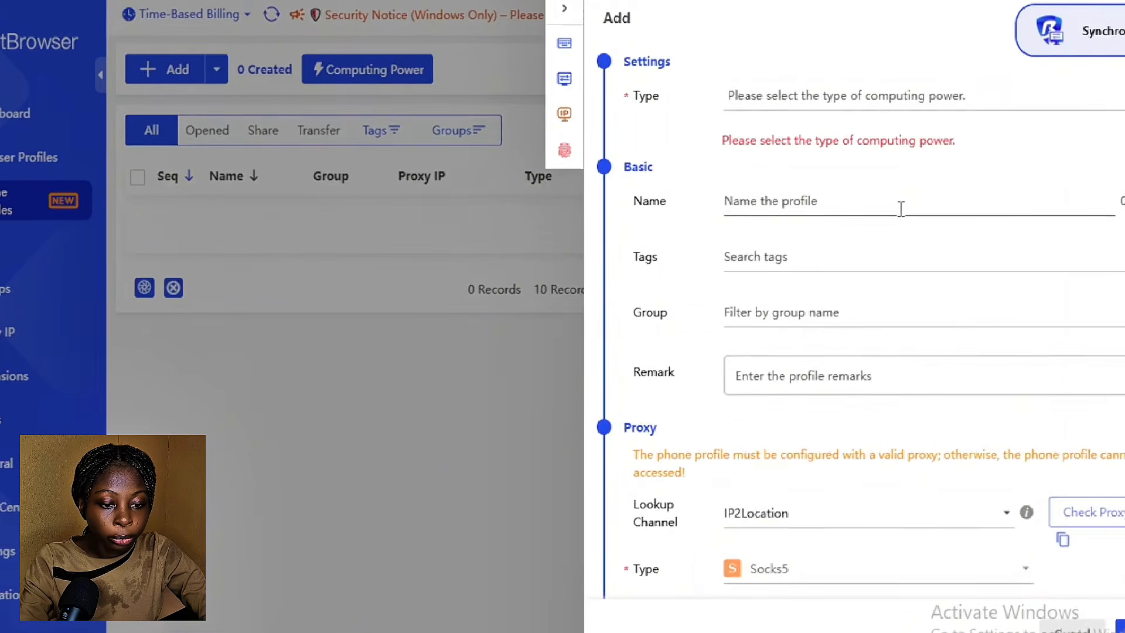
pyautogui.click(876, 94)
pyautogui.click(877, 167)
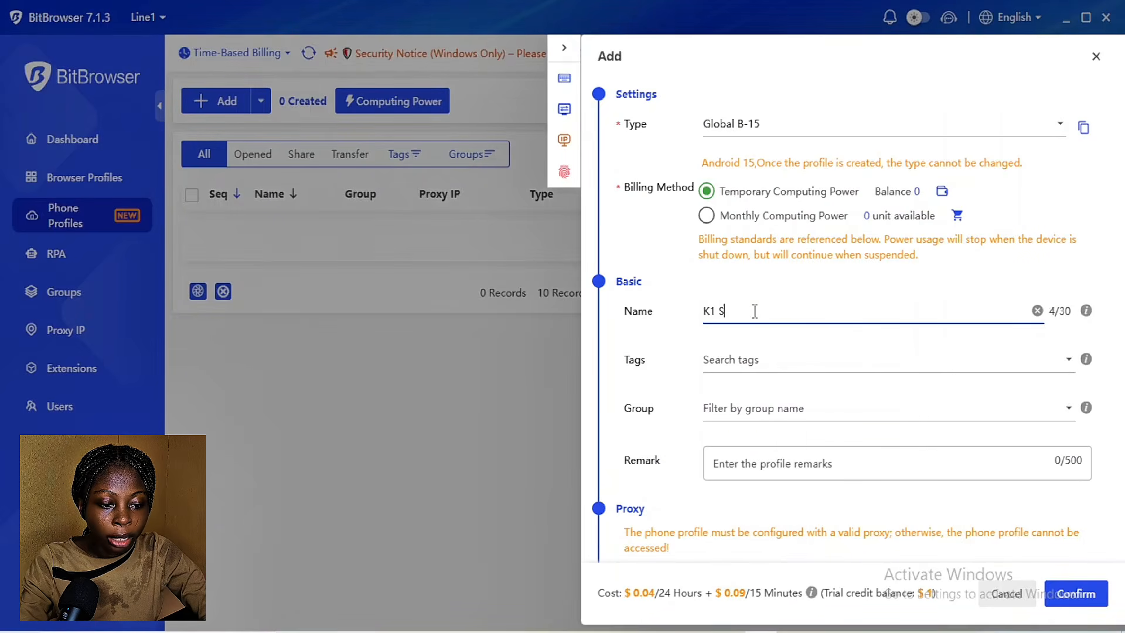
pyautogui.write('K1 Social media')
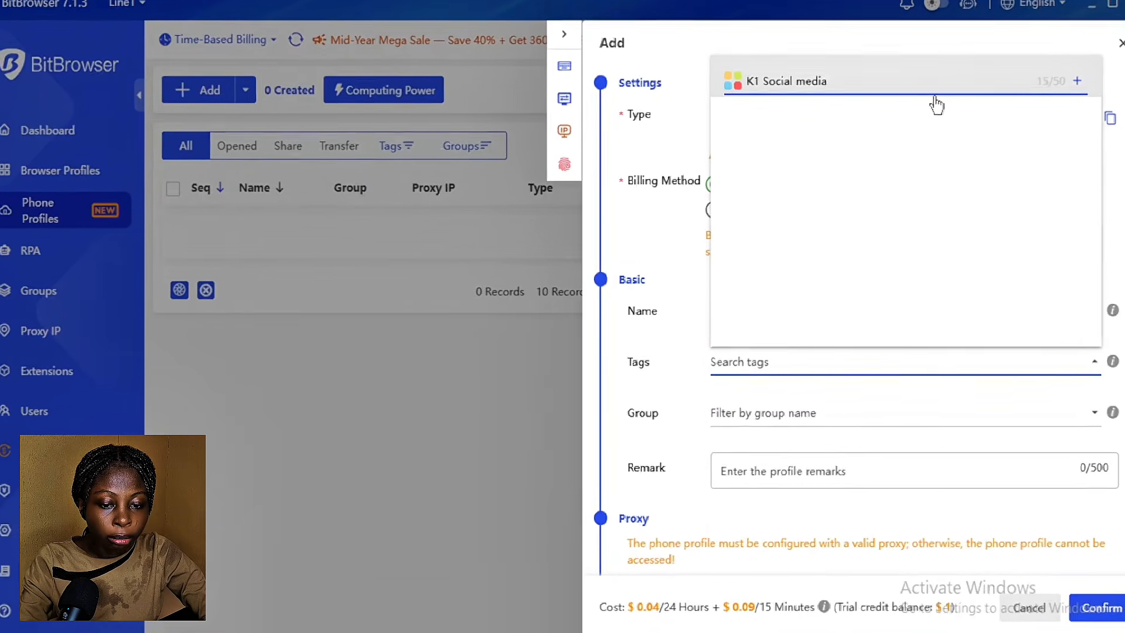
pyautogui.click(769, 360)
pyautogui.write('K1 Soc')
# Step: Put the phone profile in Ungroup with the remark 'Social media profile'
pyautogui.click(809, 418)
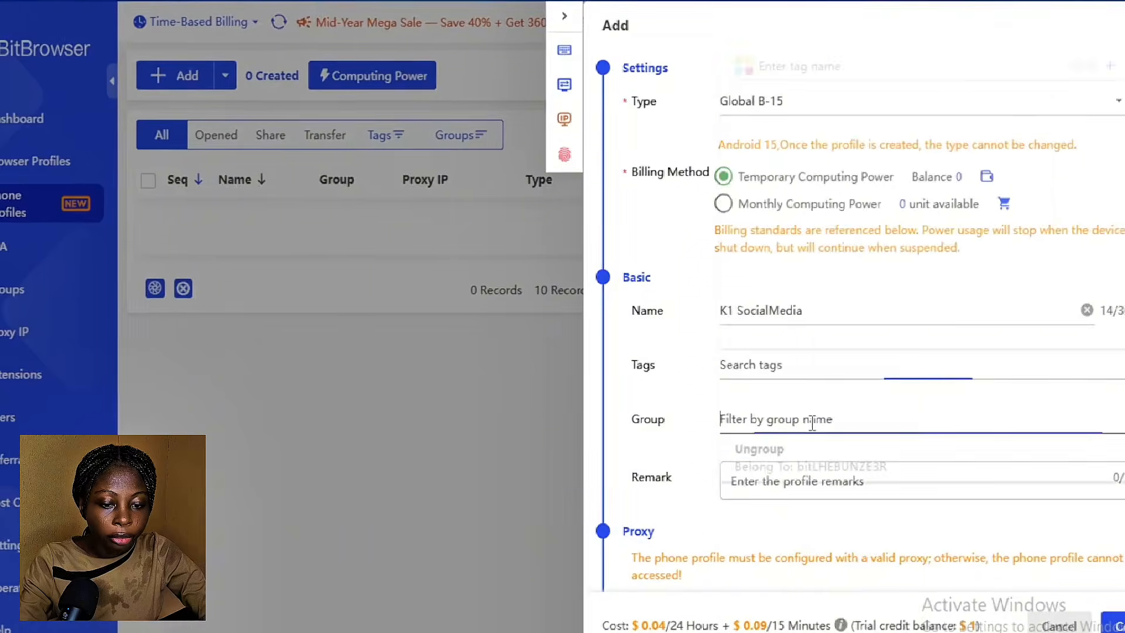
pyautogui.click(756, 447)
pyautogui.click(904, 478)
pyautogui.write('Social media profile')
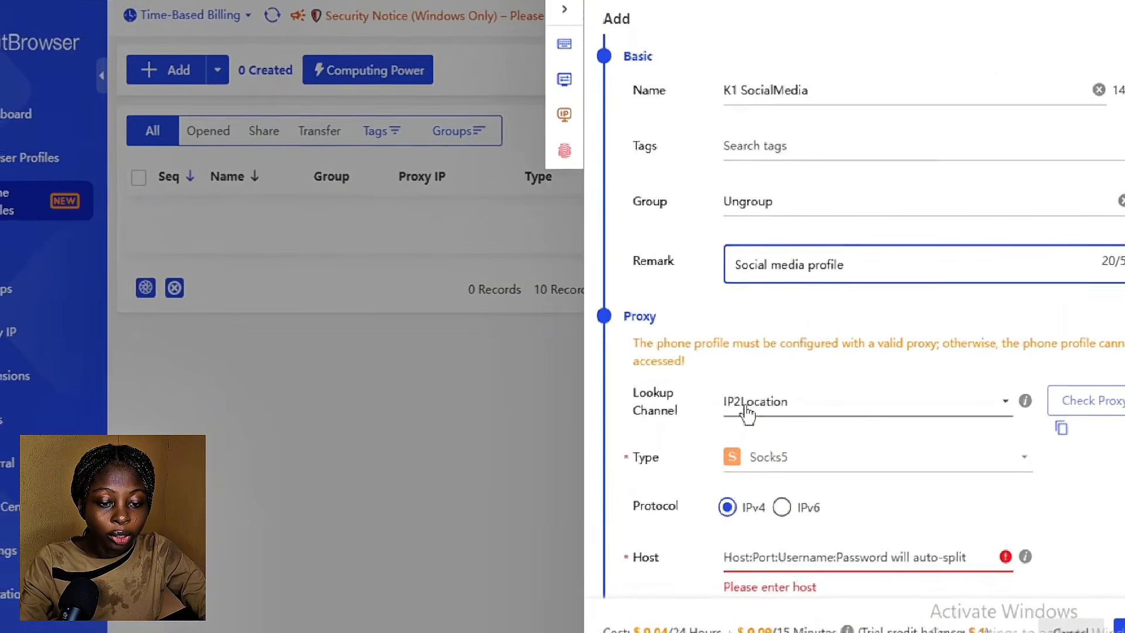
pyautogui.click(935, 623)
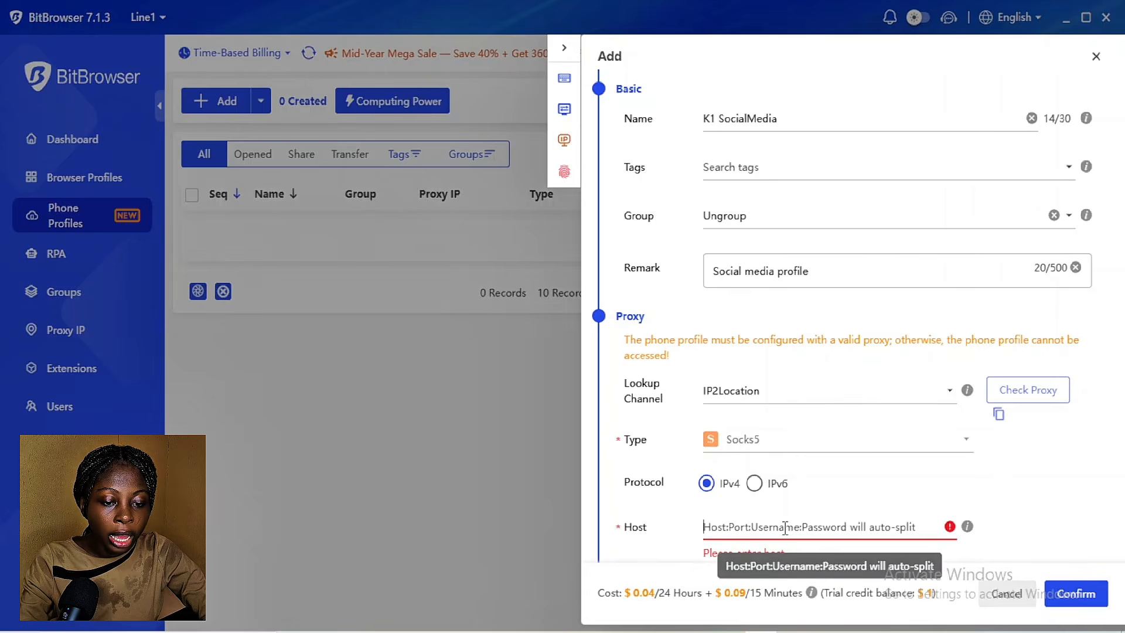
# Step: Paste the saved proxy line into the Host field and check the proxy
pyautogui.press('super+e')
pyautogui.hotkey('ctrl', 'c')
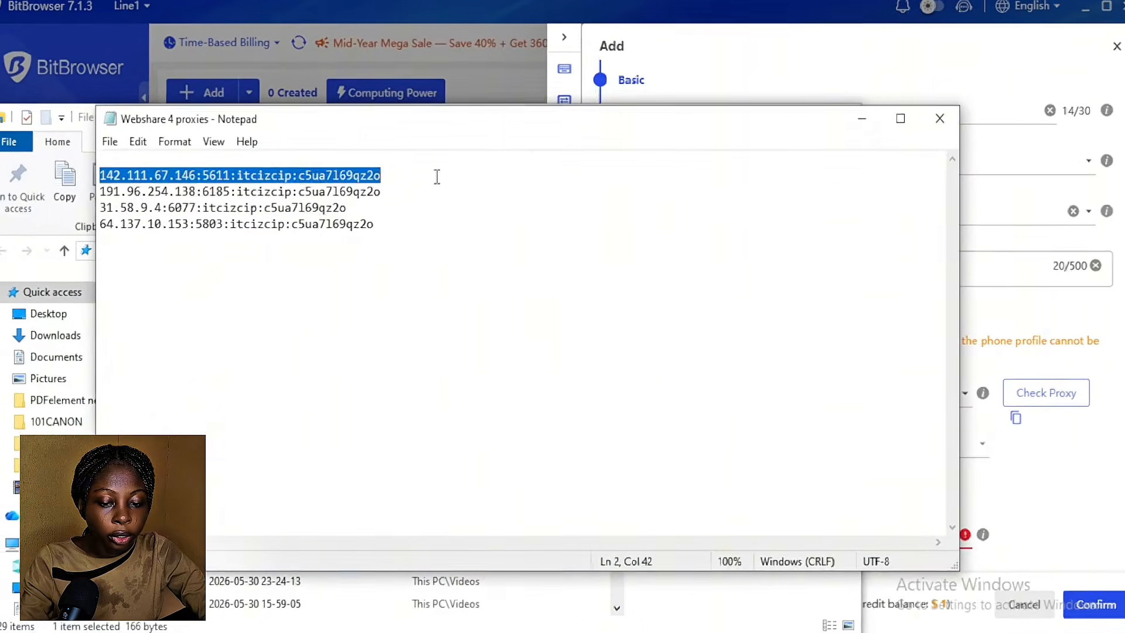
pyautogui.hotkey('alt', 'Tab')
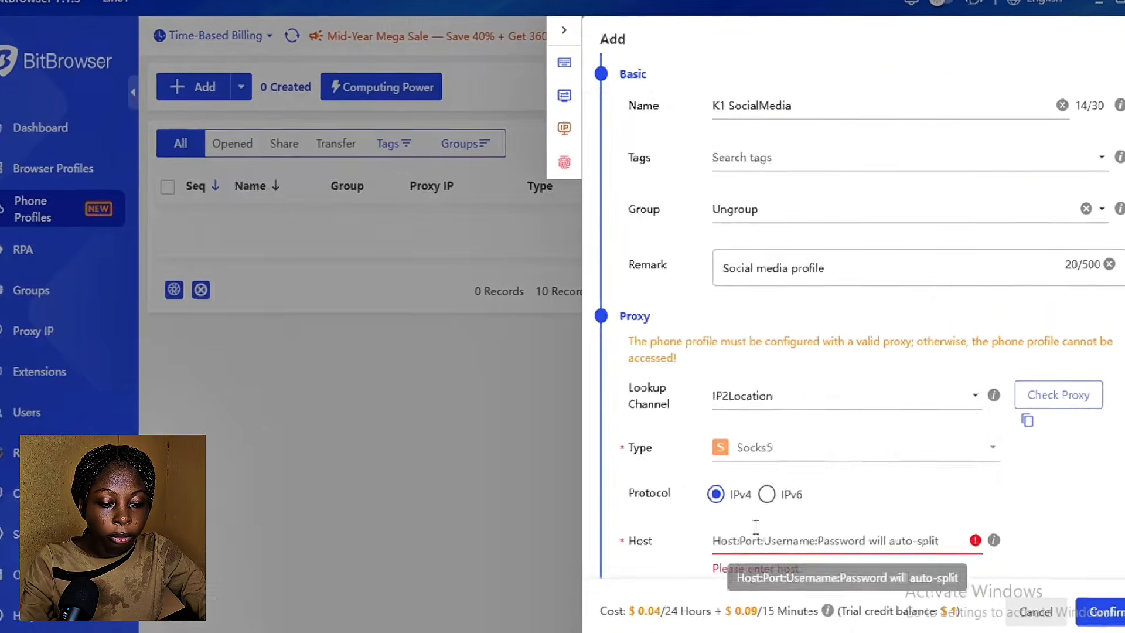
pyautogui.hotkey('ctrl', 'v')
pyautogui.scroll(1, 821, 352)
pyautogui.click(1084, 234)
# Step: Go back to Browser Profiles and bring up the 10-profile package subscription options
pyautogui.scroll(-5, 850, 334)
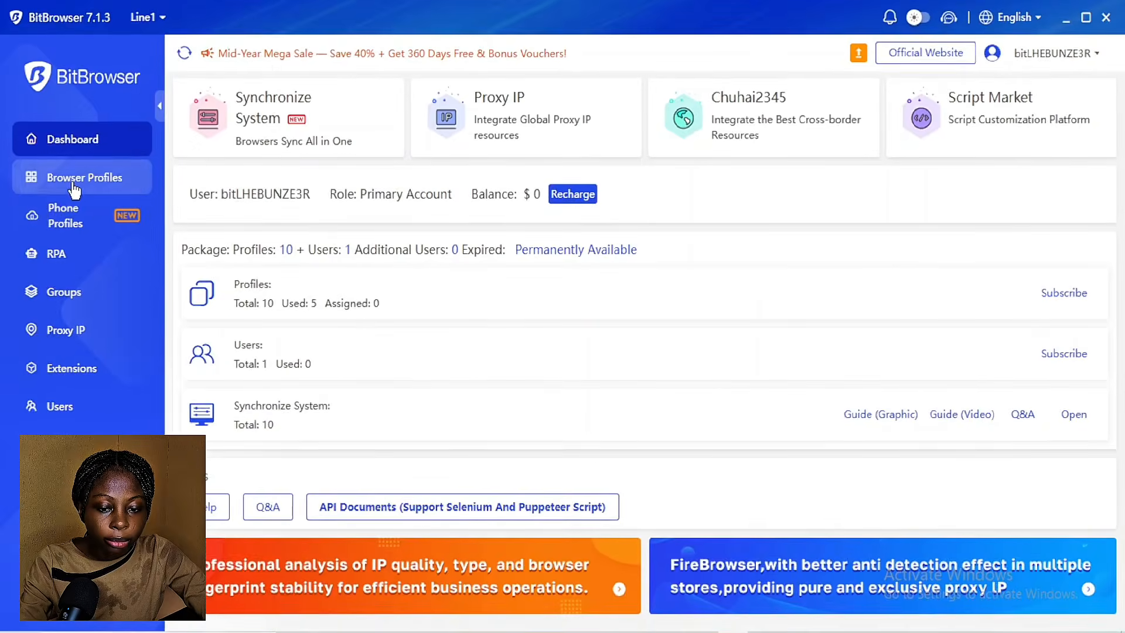
pyautogui.click(58, 164)
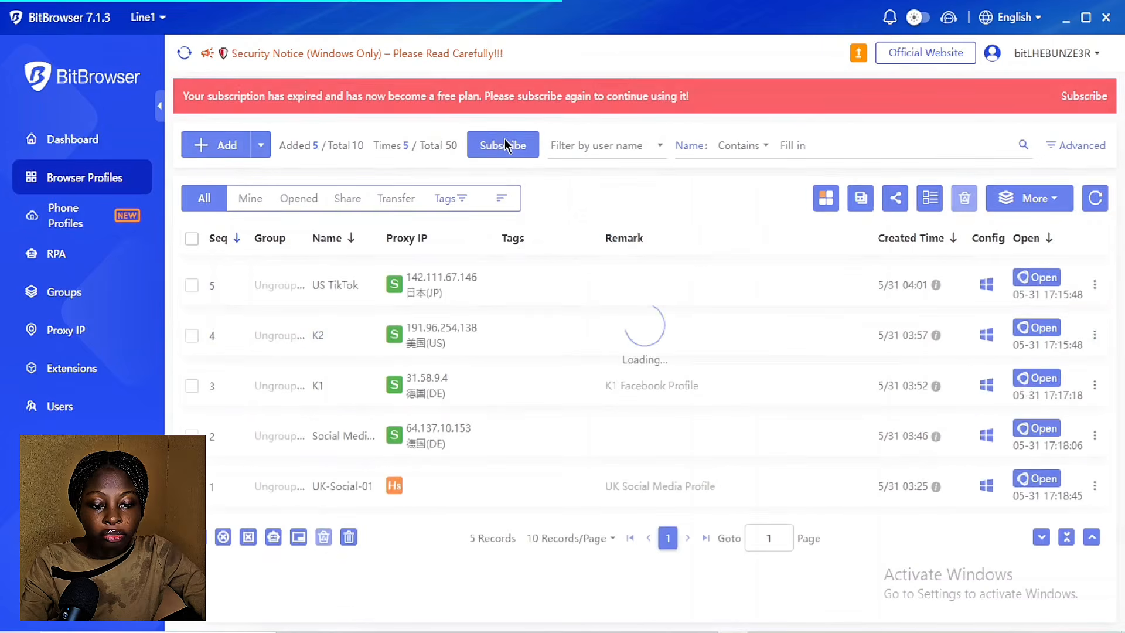
pyautogui.click(508, 148)
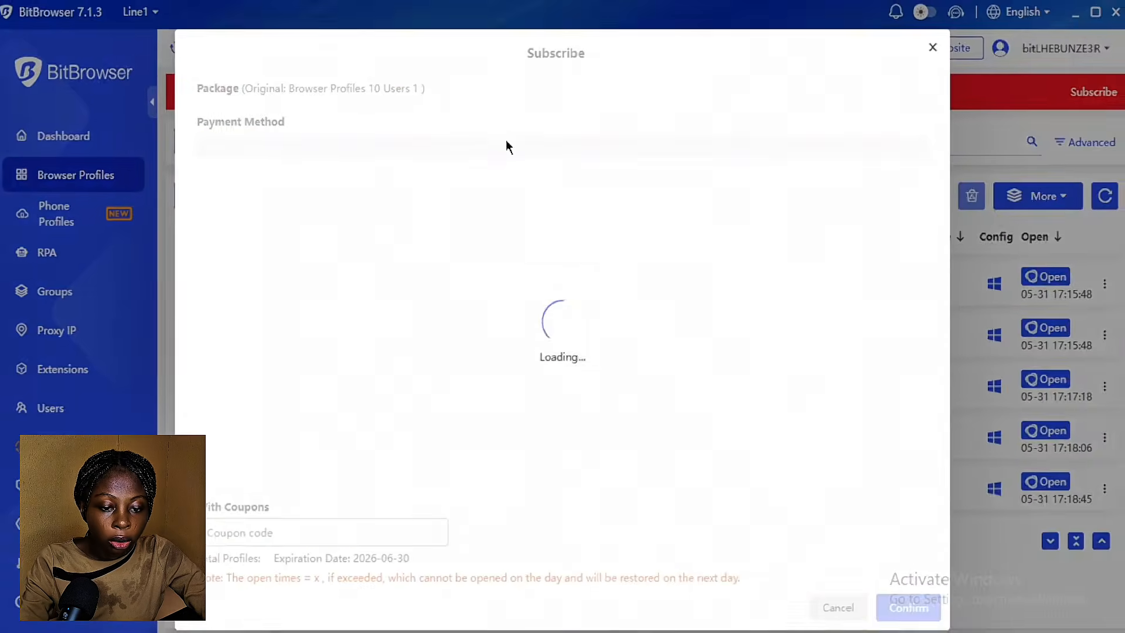